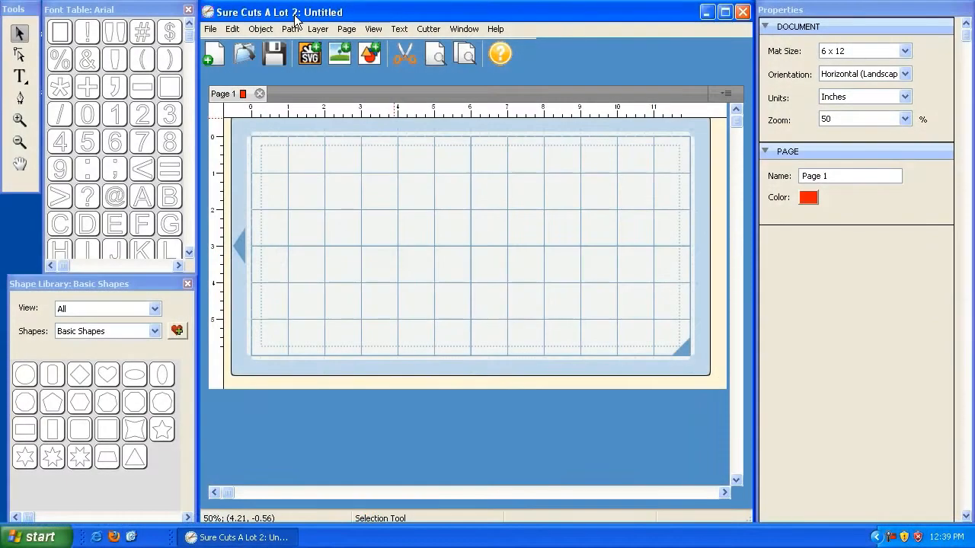
# Open the program preferences and set the SVG DPI to 90 (Inkscape).
pyautogui.click(232, 29)
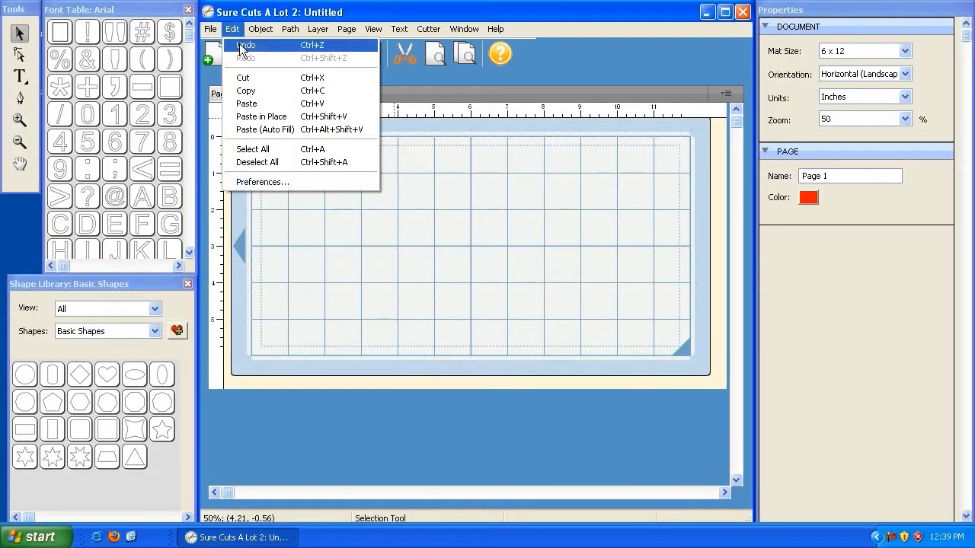
pyautogui.click(288, 182)
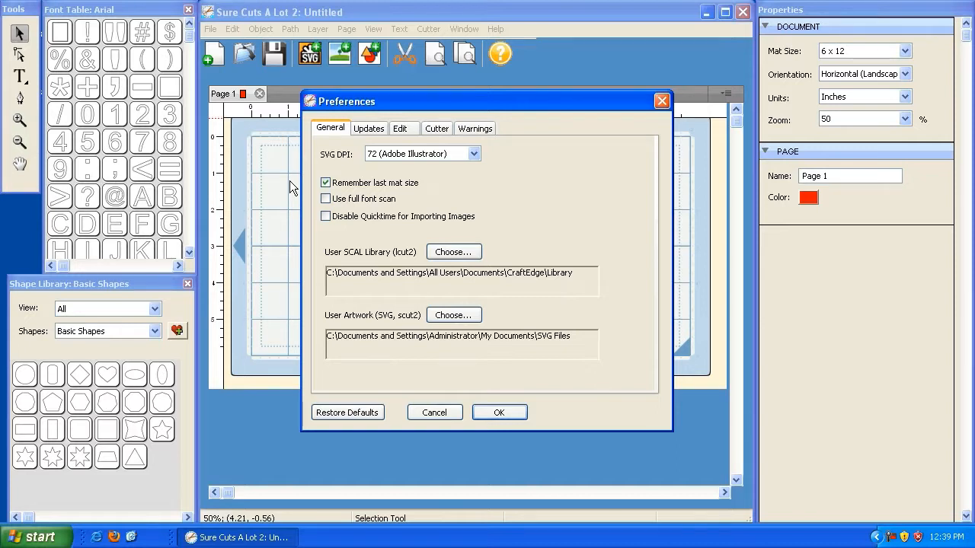
pyautogui.click(388, 156)
pyautogui.click(387, 156)
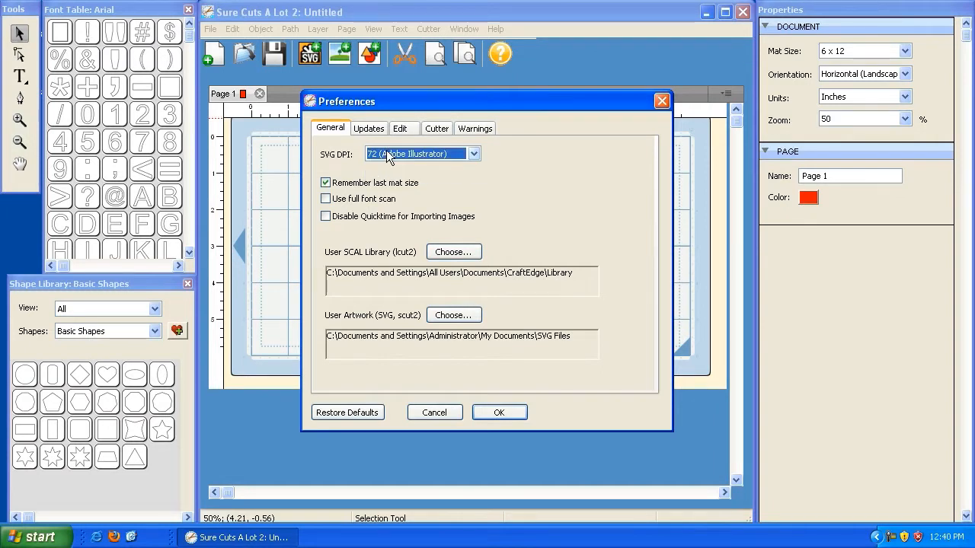
pyautogui.click(387, 156)
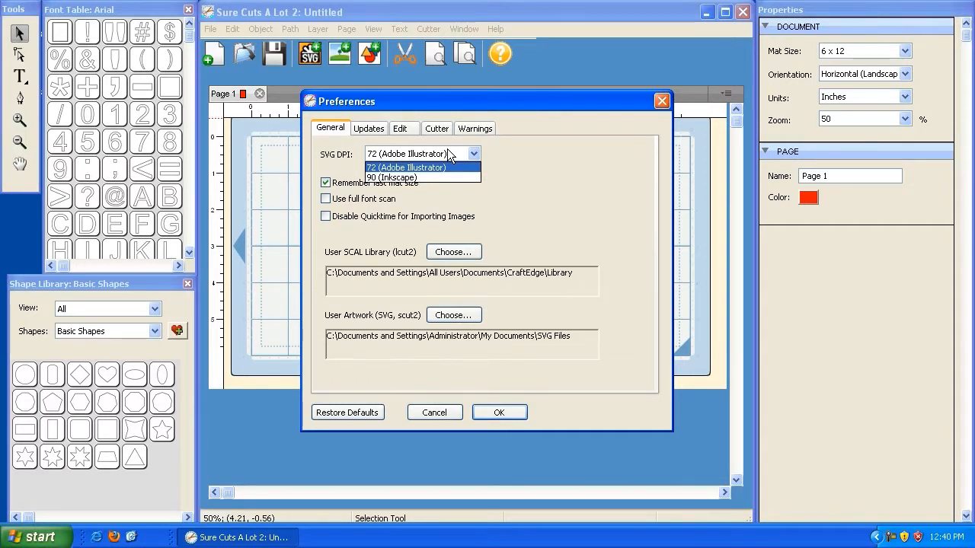
pyautogui.click(421, 178)
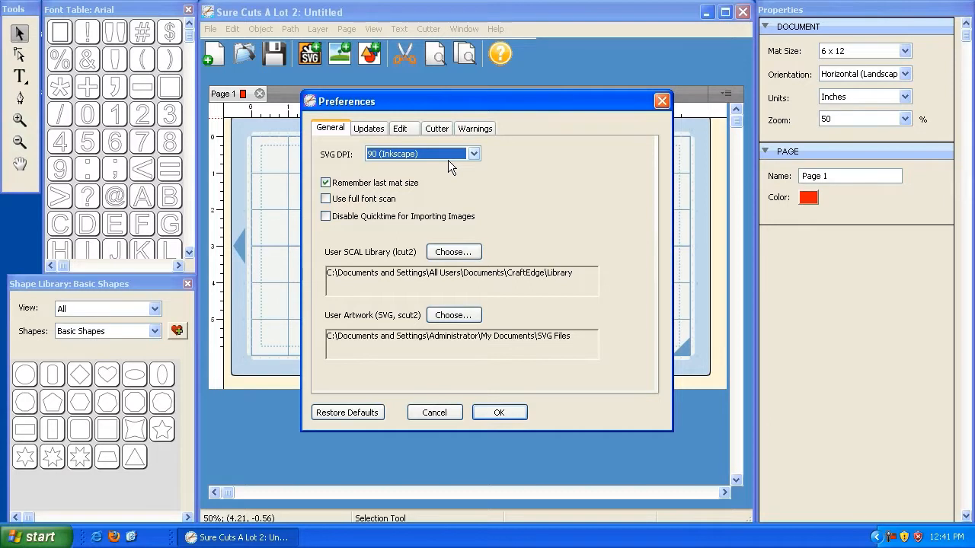
# Set the SVG DPI back to 72 (Adobe Illustrator), leaving the full font scan option off.
pyautogui.click(441, 154)
pyautogui.click(438, 165)
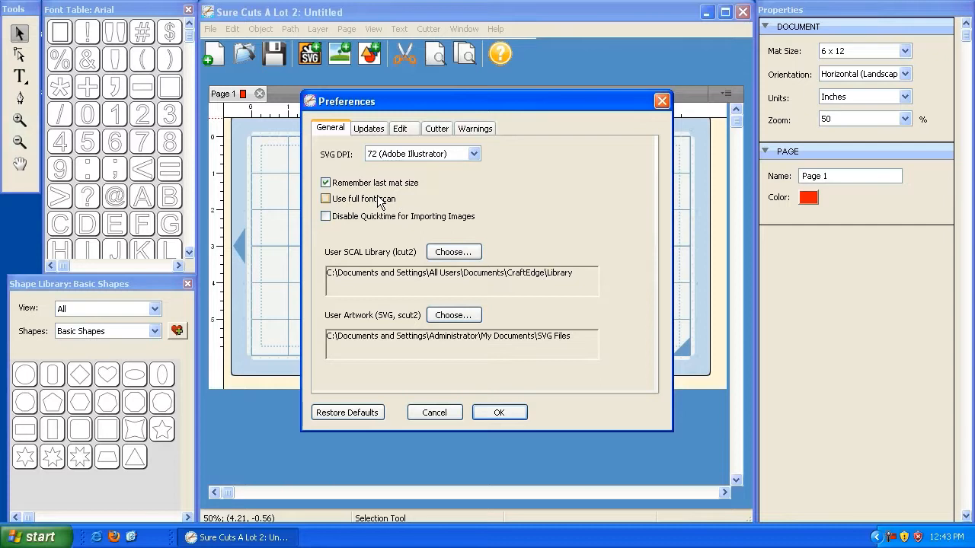
pyautogui.click(378, 202)
pyautogui.click(379, 203)
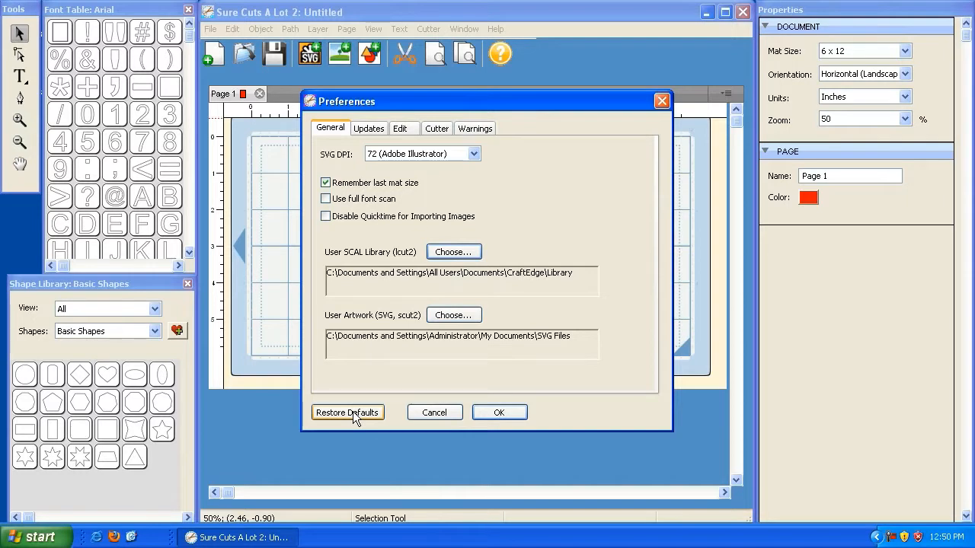
# View the update preferences, and set the constrain angle to 15 in the edit preferences.
pyautogui.click(368, 130)
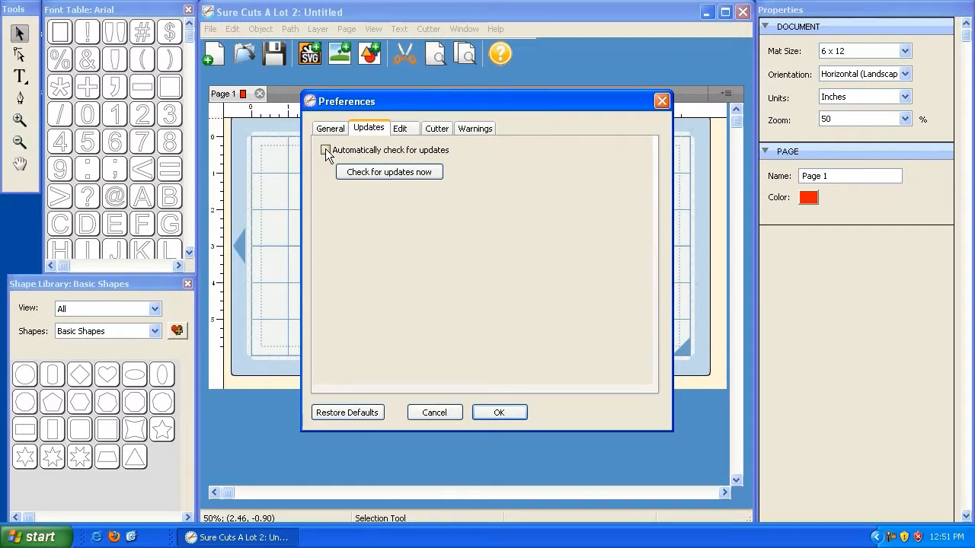
pyautogui.click(404, 128)
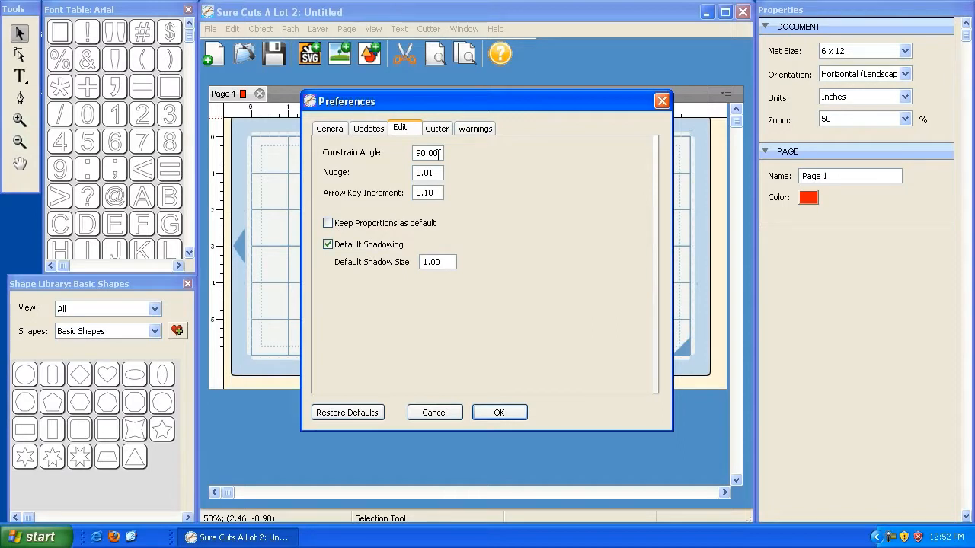
pyautogui.moveTo(441, 153); pyautogui.dragTo(392, 150)
pyautogui.write('15')
pyautogui.click(487, 412)
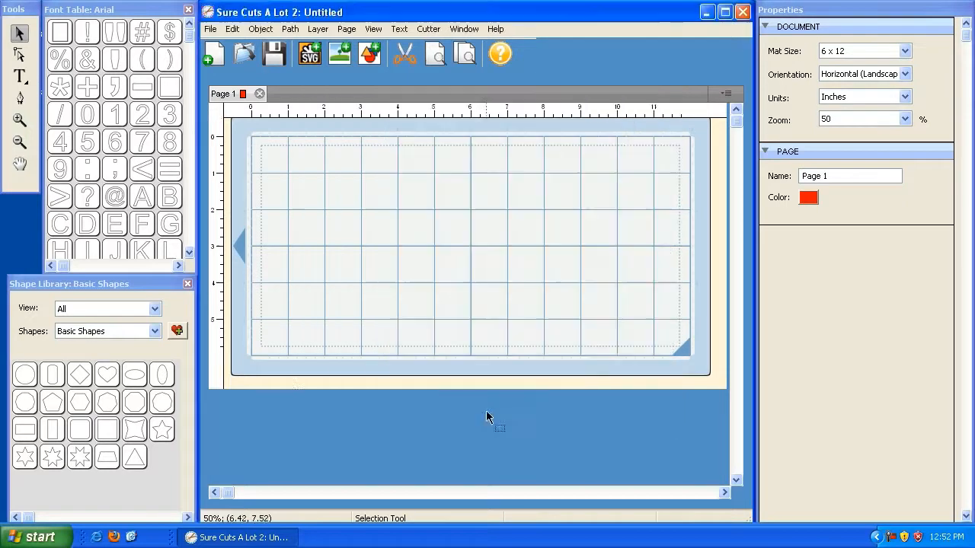
# Add a heart from the basic shapes, enlarged to about 2.68 by 2.19 inches and moved to about X 3.33, Y 1.94.
pyautogui.click(106, 377)
pyautogui.moveTo(312, 198); pyautogui.dragTo(366, 263)
pyautogui.moveTo(282, 164); pyautogui.dragTo(378, 208)
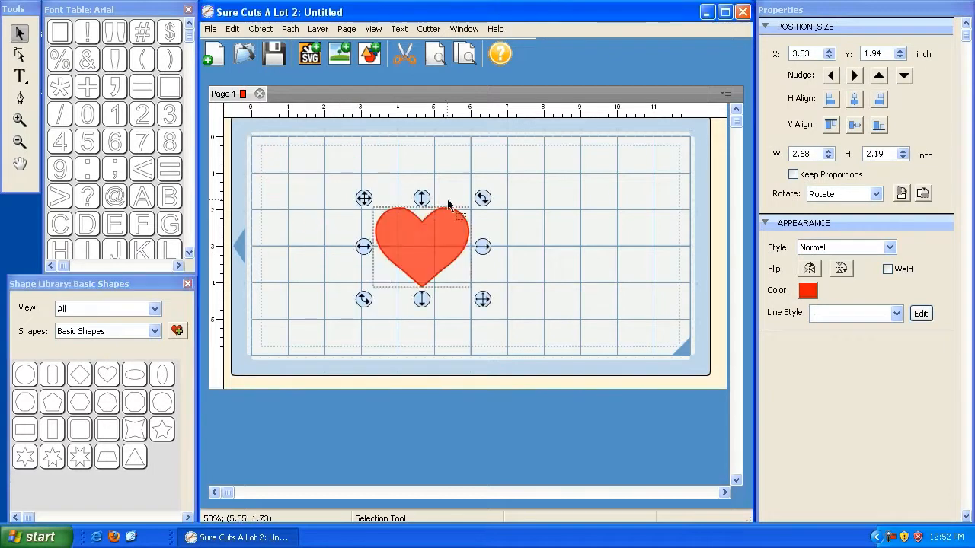
# Try rotating the heart in constrained 15-degree increments and deselect it.
pyautogui.moveTo(488, 201)
pyautogui.mouseDown()
pyautogui.moveTo(498, 239)
pyautogui.moveTo(444, 178)
pyautogui.moveTo(504, 229)
pyautogui.moveTo(487, 190)
pyautogui.moveTo(492, 213)
pyautogui.moveTo(488, 199)
pyautogui.mouseUp()
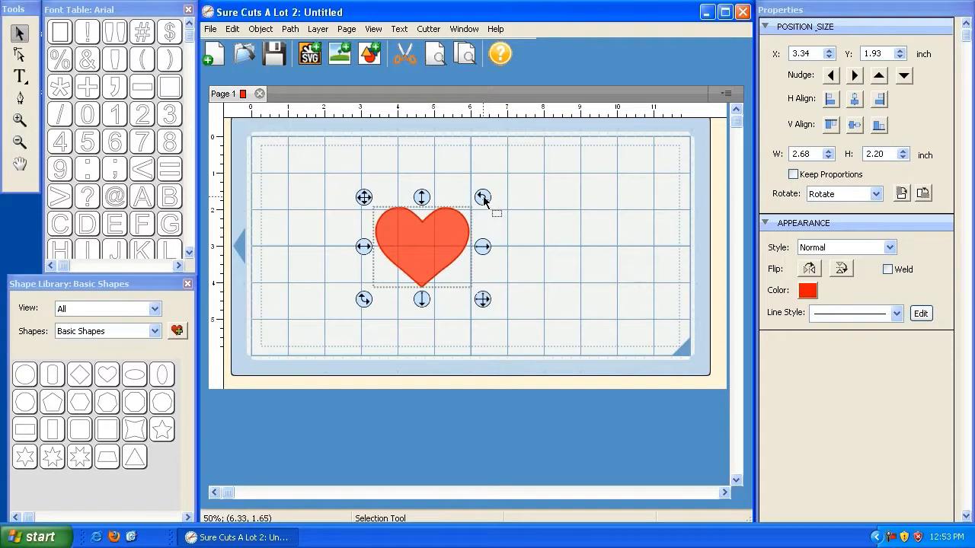
pyautogui.moveTo(483, 195)
pyautogui.mouseDown()
pyautogui.moveTo(486, 216)
pyautogui.moveTo(473, 191)
pyautogui.moveTo(481, 252)
pyautogui.moveTo(460, 302)
pyautogui.moveTo(497, 223)
pyautogui.moveTo(490, 209)
pyautogui.moveTo(498, 190)
pyautogui.mouseUp()
pyautogui.click(511, 164)
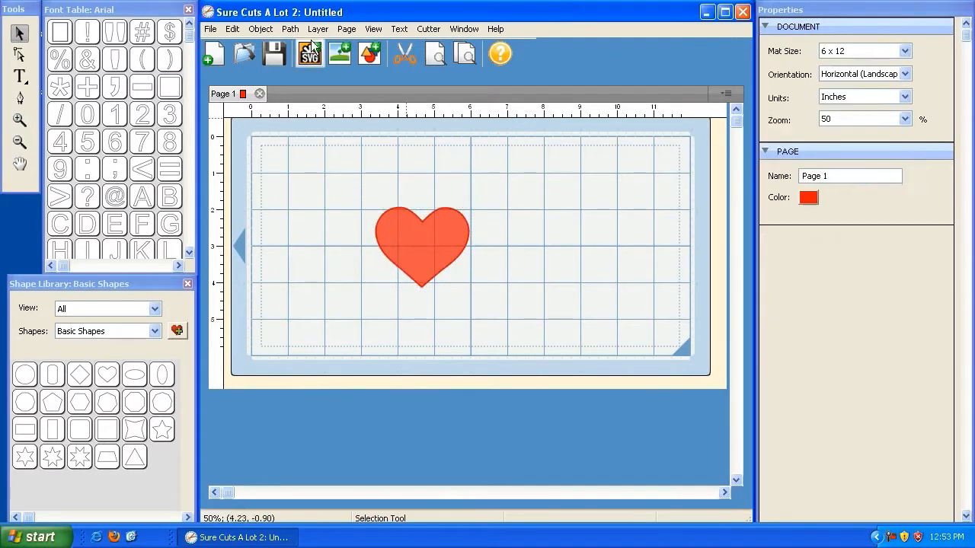
# Set the constrain angle in the edit preferences to 30.
pyautogui.click(229, 31)
pyautogui.click(281, 183)
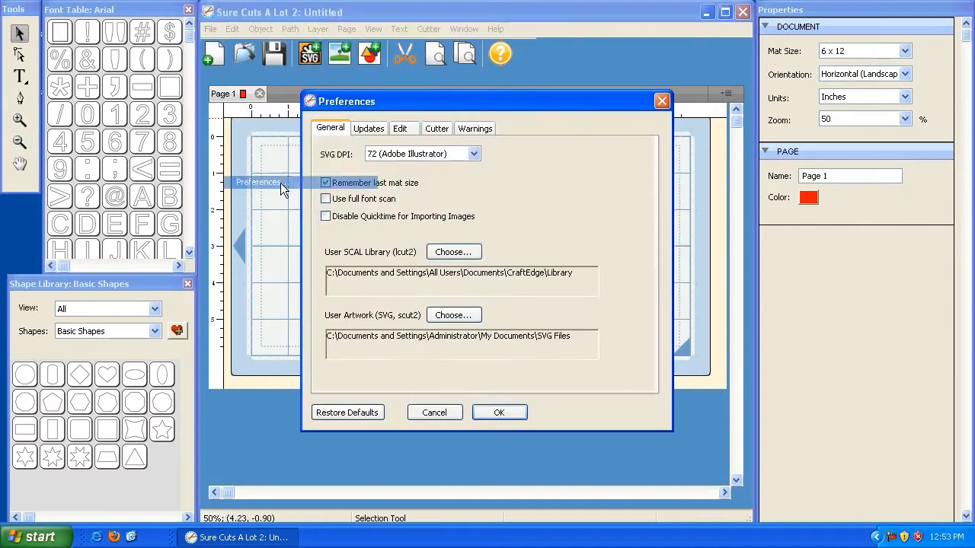
pyautogui.click(401, 130)
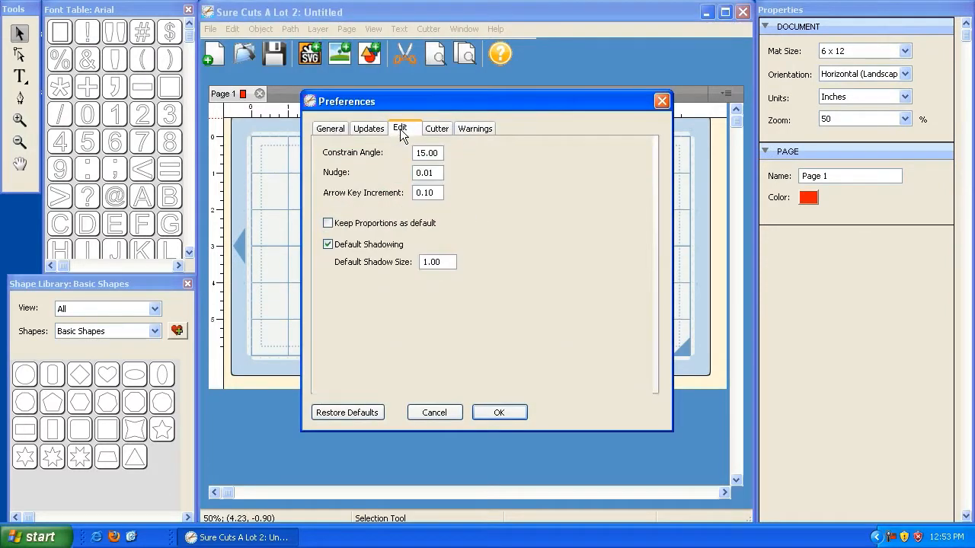
pyautogui.doubleClick(440, 153)
pyautogui.write('30')
pyautogui.click(497, 412)
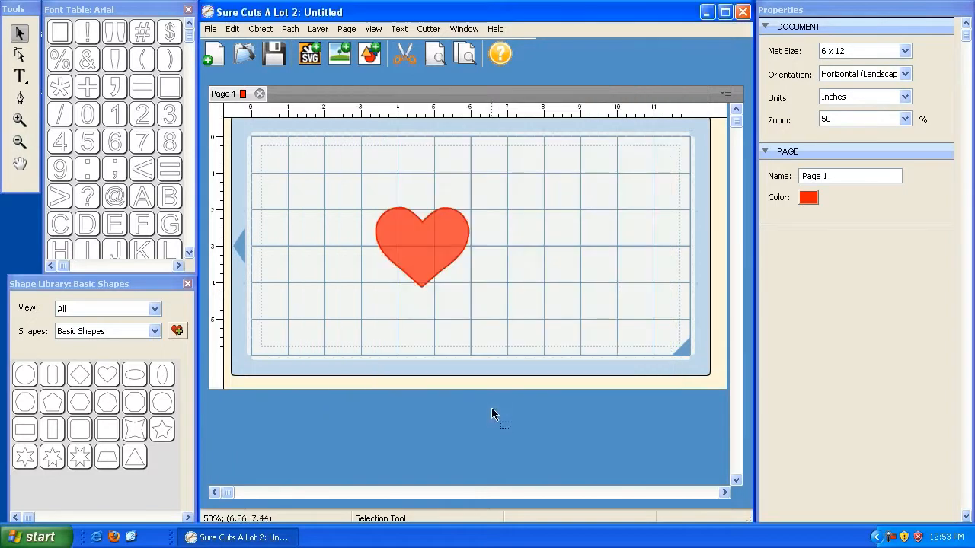
# Try rotating the heart in constrained 30-degree increments and deselect it.
pyautogui.click(432, 244)
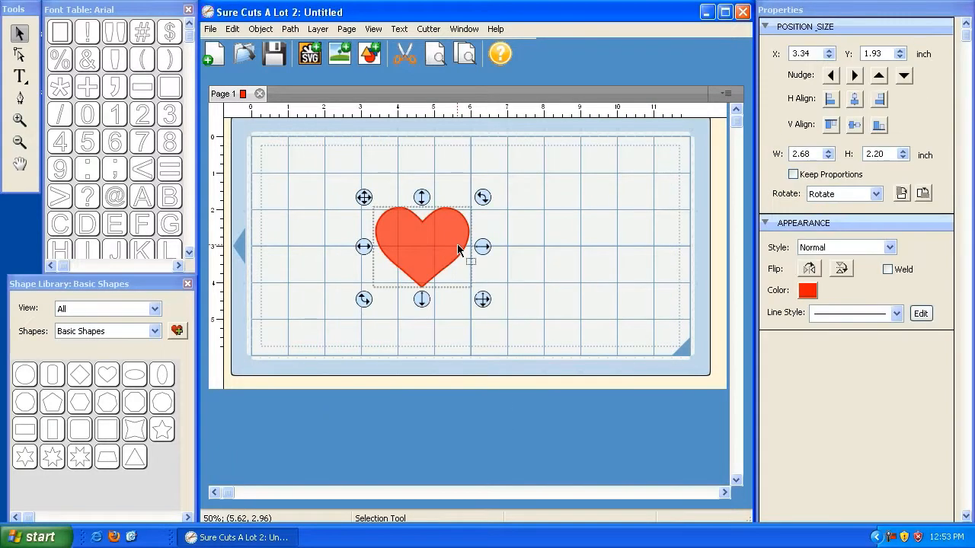
pyautogui.moveTo(485, 198); pyautogui.dragTo(476, 219)
pyautogui.click(476, 219)
# Set the constrain angle in the edit preferences to 45.
pyautogui.click(232, 28)
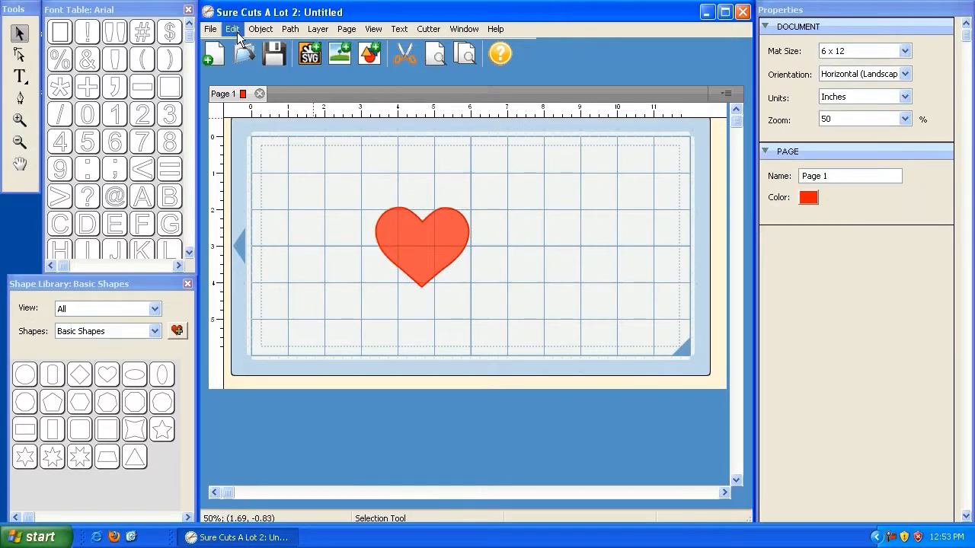
pyautogui.click(268, 180)
pyautogui.click(402, 128)
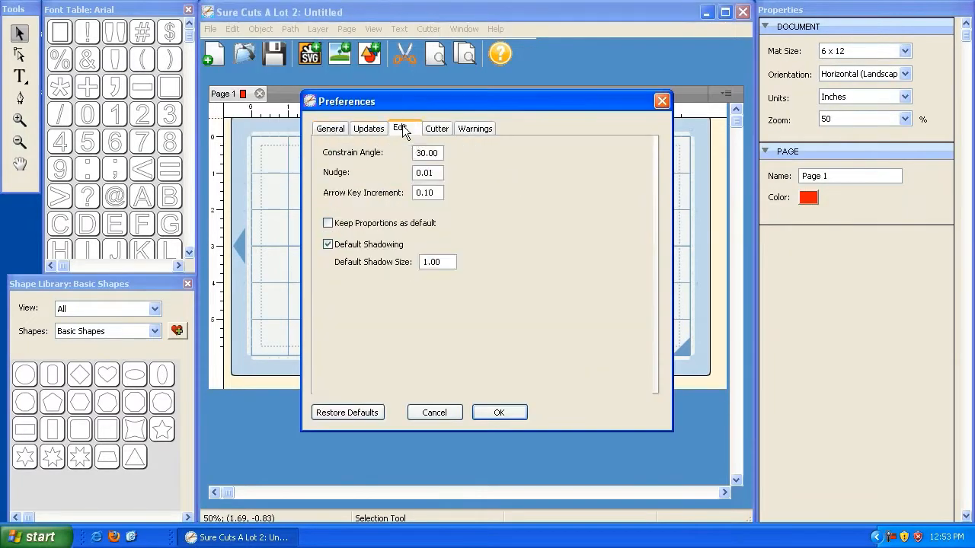
pyautogui.moveTo(439, 155); pyautogui.dragTo(386, 150)
pyautogui.write('45')
pyautogui.click(496, 413)
# Try rotating the heart in constrained 45-degree increments and delete it from the mat.
pyautogui.click(425, 244)
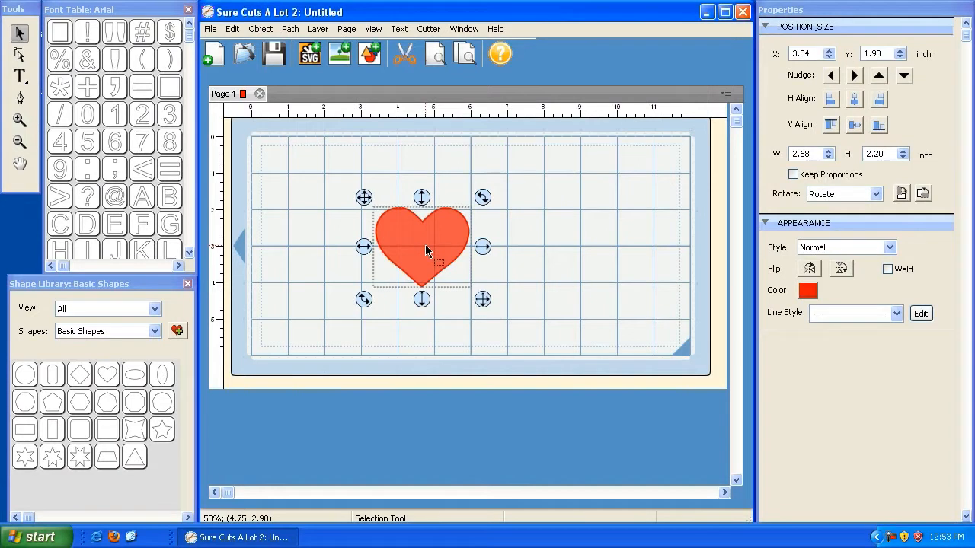
pyautogui.click(489, 205)
pyautogui.moveTo(498, 239); pyautogui.dragTo(502, 214)
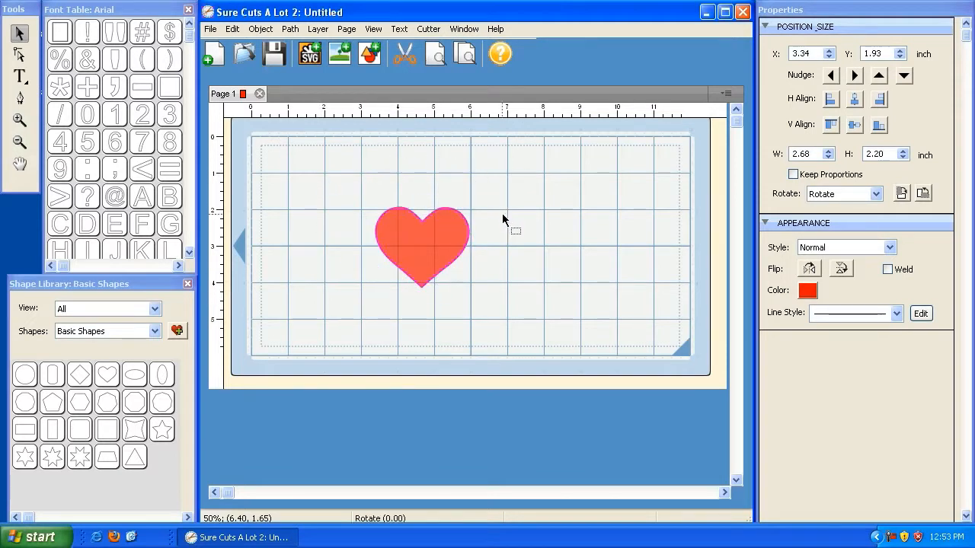
pyautogui.click(521, 215)
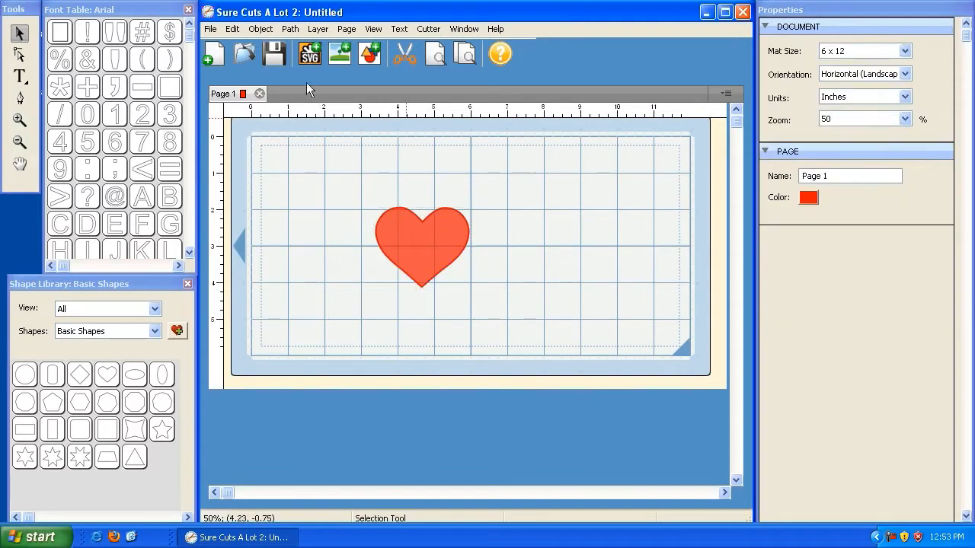
pyautogui.click(390, 222)
pyautogui.press('Delete')
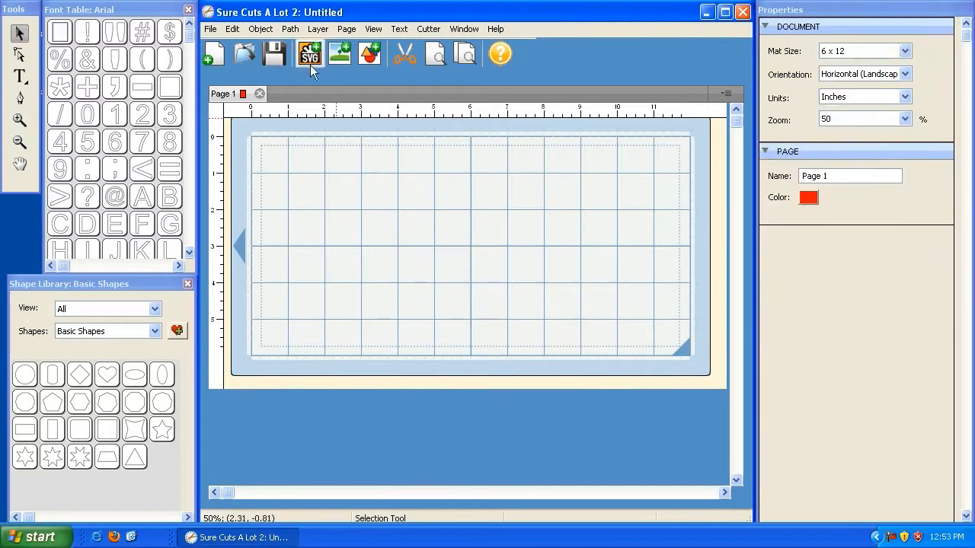
# Set both the nudge distance and the arrow key increment to 1 in the edit preferences.
pyautogui.click(233, 30)
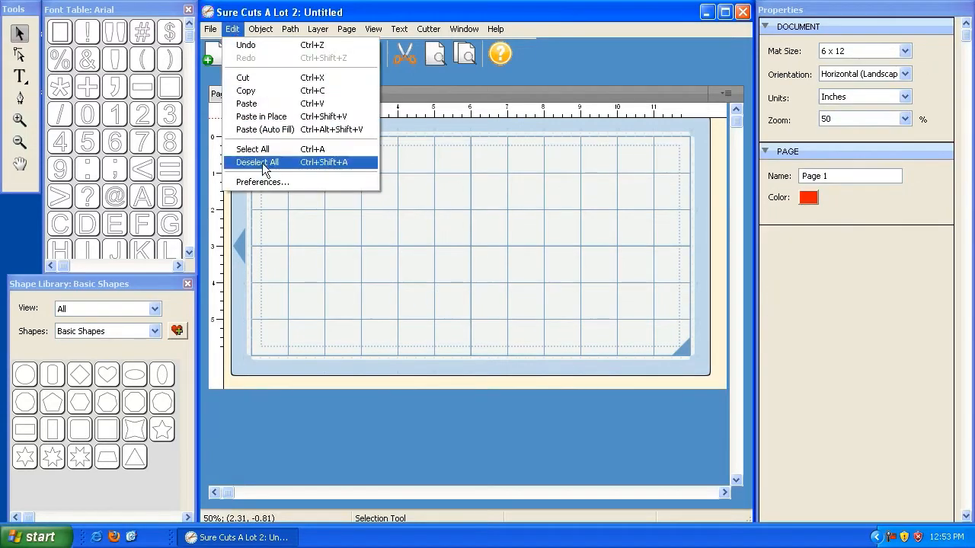
pyautogui.click(262, 181)
pyautogui.click(402, 126)
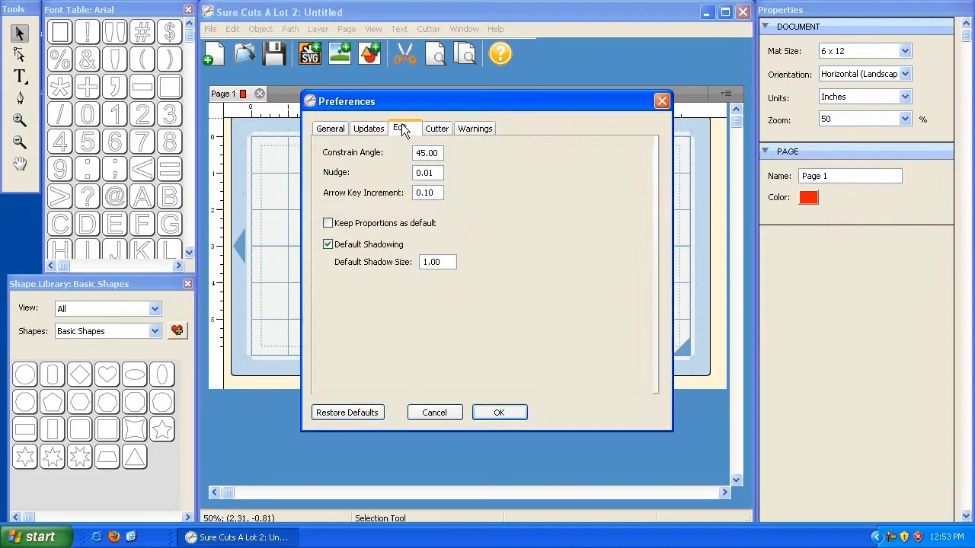
pyautogui.doubleClick(435, 172)
pyautogui.moveTo(438, 192); pyautogui.dragTo(411, 192)
pyautogui.click(435, 193)
pyautogui.moveTo(437, 192); pyautogui.dragTo(408, 174)
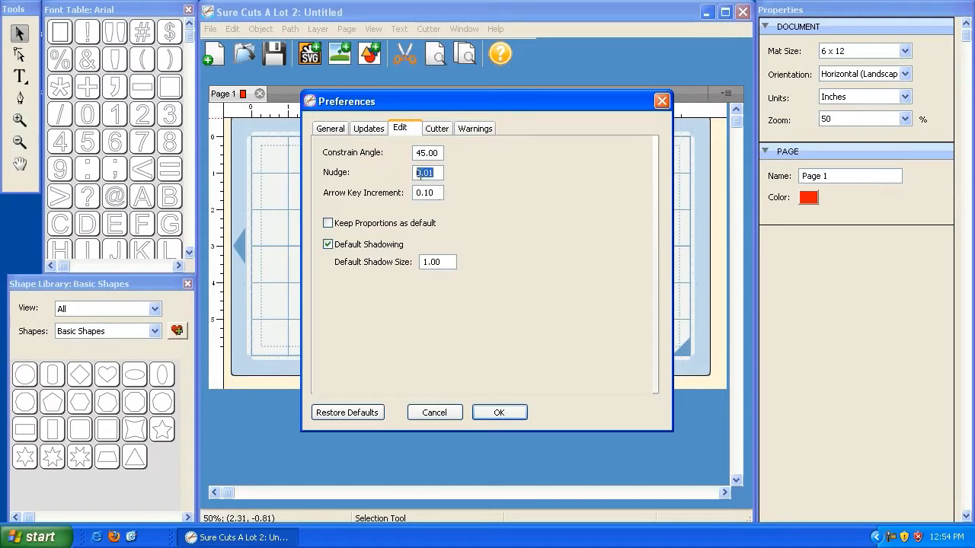
pyautogui.click(437, 173)
pyautogui.moveTo(437, 173); pyautogui.dragTo(416, 194)
pyautogui.write('11')
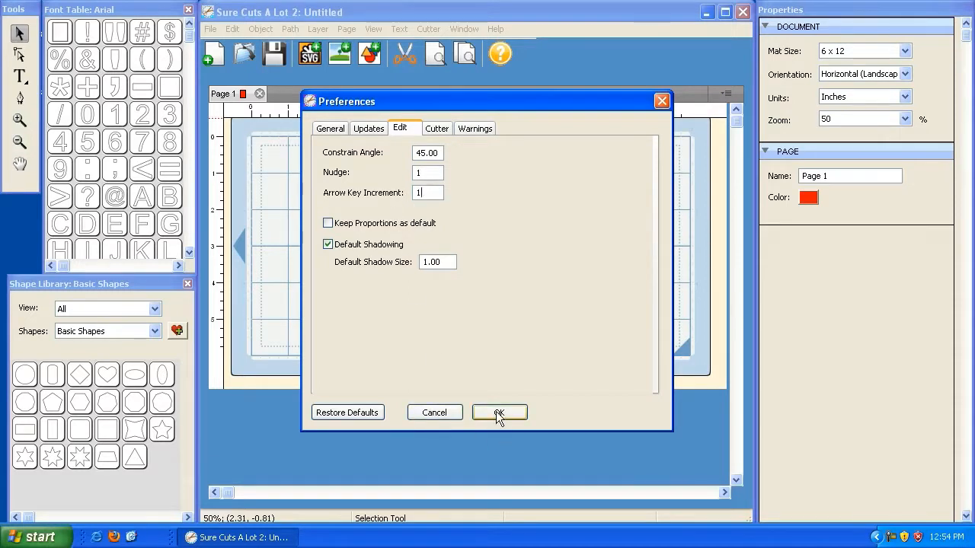
pyautogui.click(496, 412)
# Add a new heart enlarged to about 2.01 by 1.65 inches, placed at about X 0.69, Y 0.83.
pyautogui.click(107, 379)
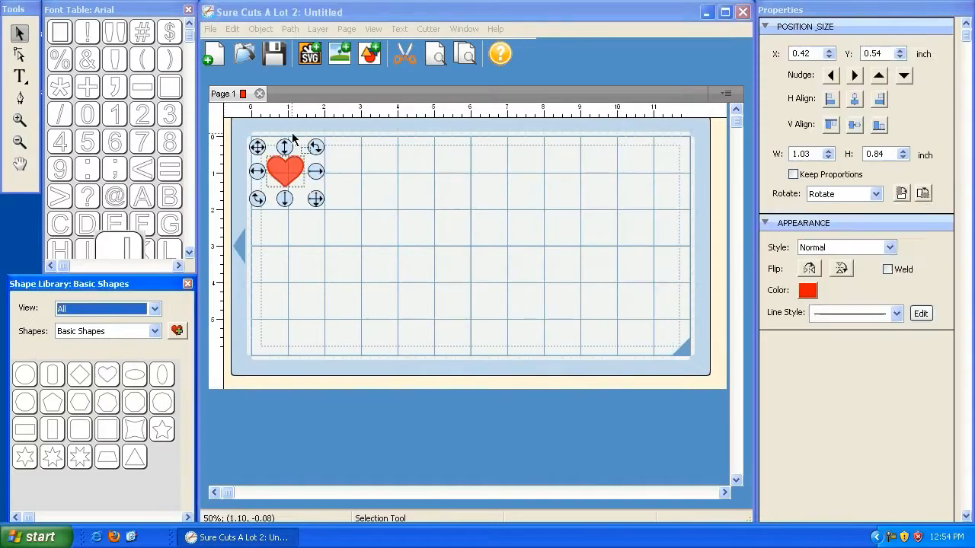
pyautogui.moveTo(257, 146); pyautogui.dragTo(267, 148)
pyautogui.moveTo(327, 200); pyautogui.dragTo(361, 239)
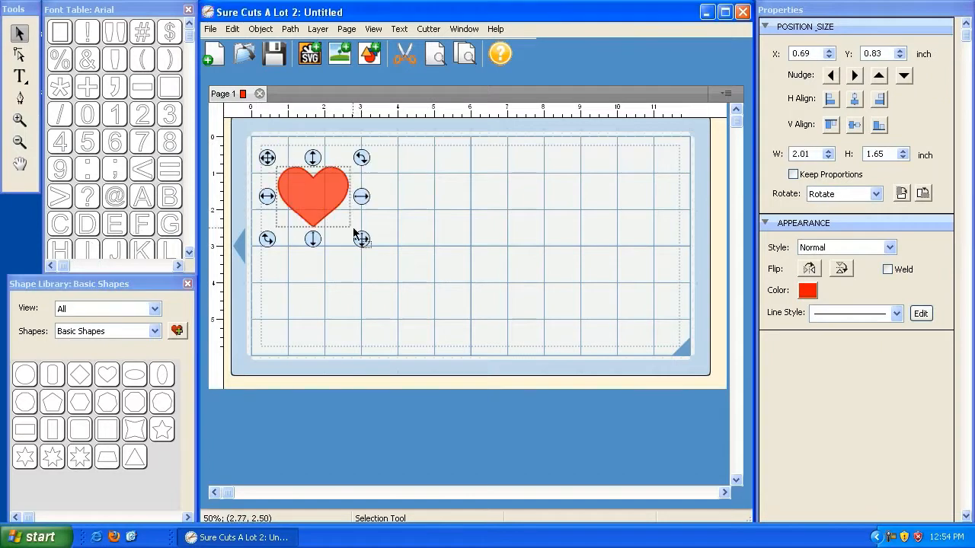
# Nudge the heart three 1-inch steps to the right, to X 3.69.
pyautogui.click(854, 75)
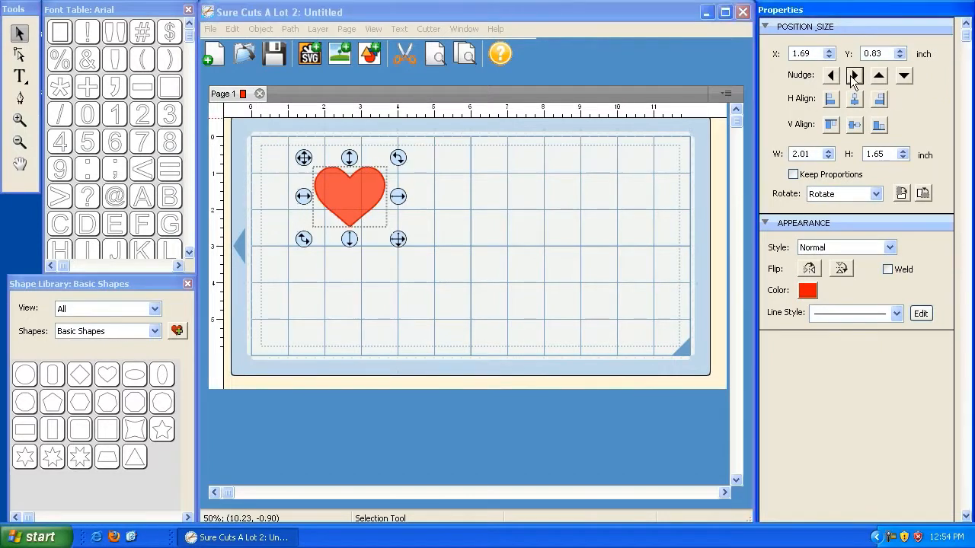
pyautogui.click(854, 76)
pyautogui.click(854, 75)
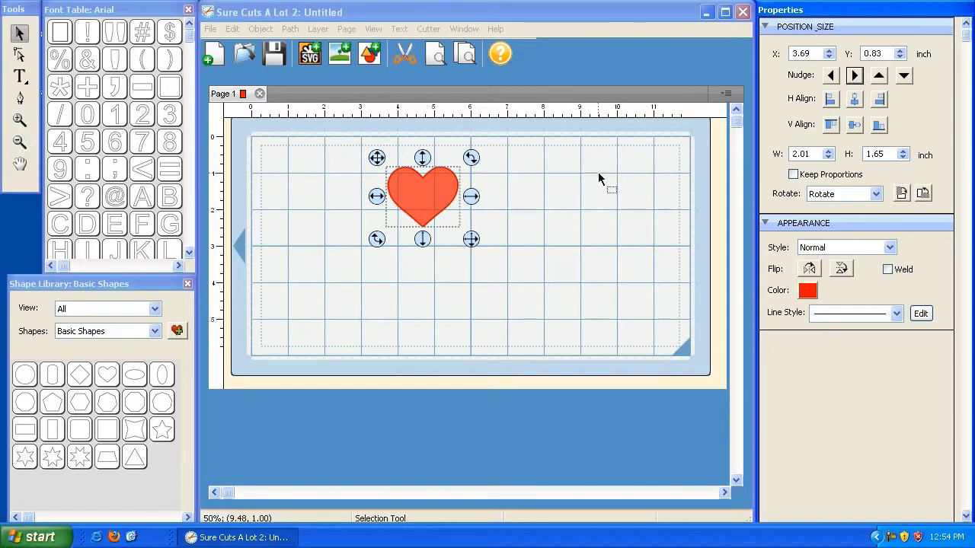
# Move the heart back to about X 0.98, Y 0.69 and nudge it right in repeated 1-inch steps.
pyautogui.moveTo(376, 157); pyautogui.dragTo(278, 151)
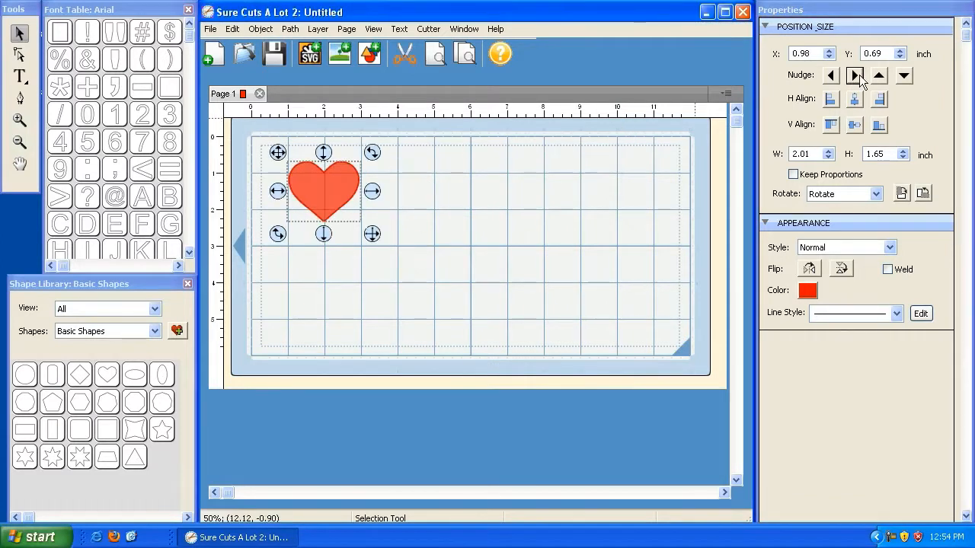
pyautogui.click(858, 75)
pyautogui.click(857, 74)
pyautogui.click(857, 75)
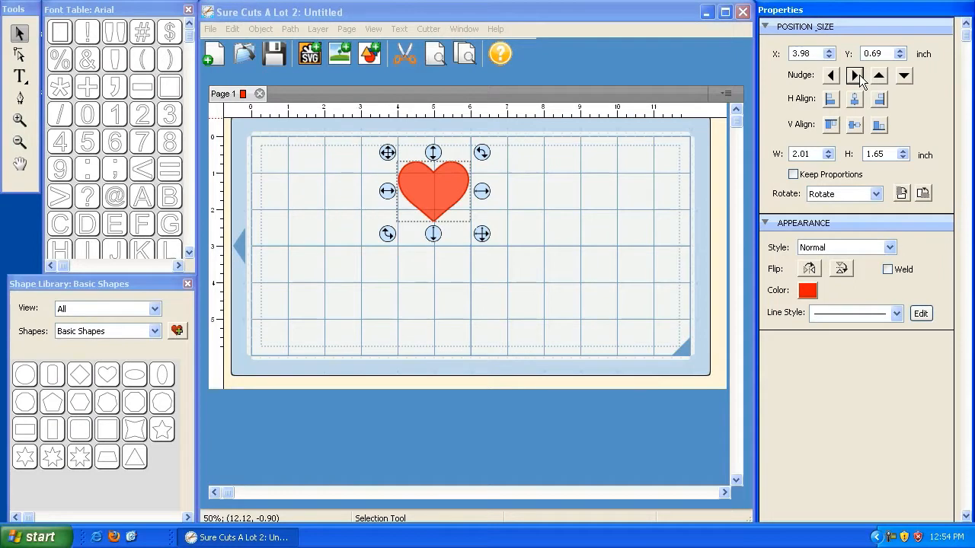
pyautogui.click(858, 75)
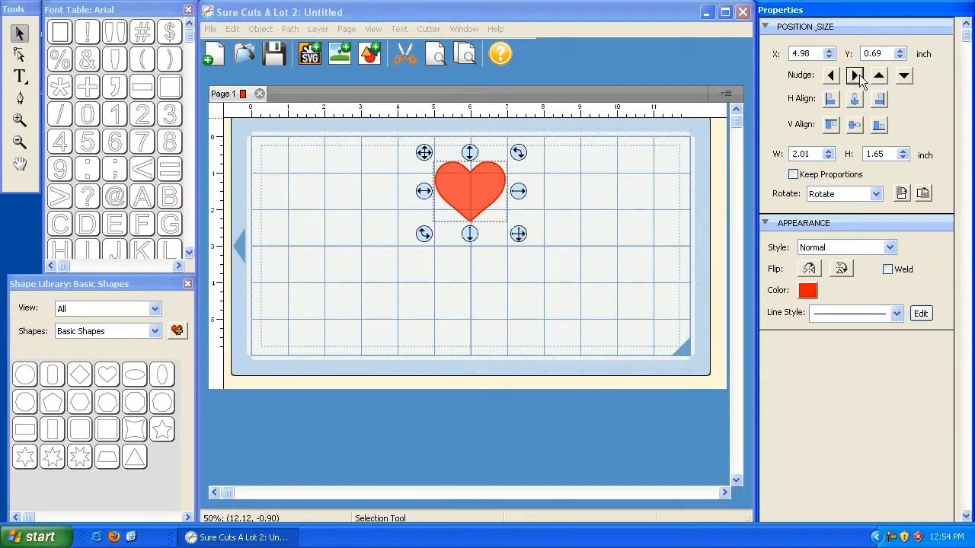
pyautogui.click(858, 75)
# Shift the heart sideways and vertically in 1-inch increments, ending at X 4.98, Y 1.69.
pyautogui.click(479, 213)
pyautogui.press('Right')
pyautogui.press('Right')
pyautogui.press('Left')
pyautogui.press('Left')
pyautogui.press('Left')
pyautogui.press('Down')
pyautogui.press('Down')
pyautogui.press('Up')
pyautogui.press('Up')
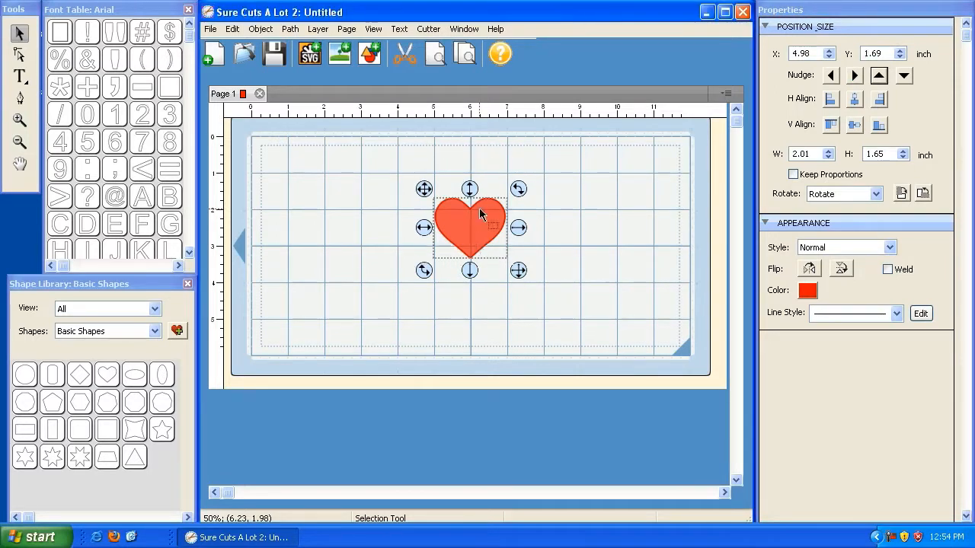
# Shift the heart left and down in 1-inch increments to X 2.98, Y 2.69, and deselect it.
pyautogui.press('Left')
pyautogui.press('Left')
pyautogui.press('Down')
pyautogui.press('Down')
pyautogui.click(480, 208)
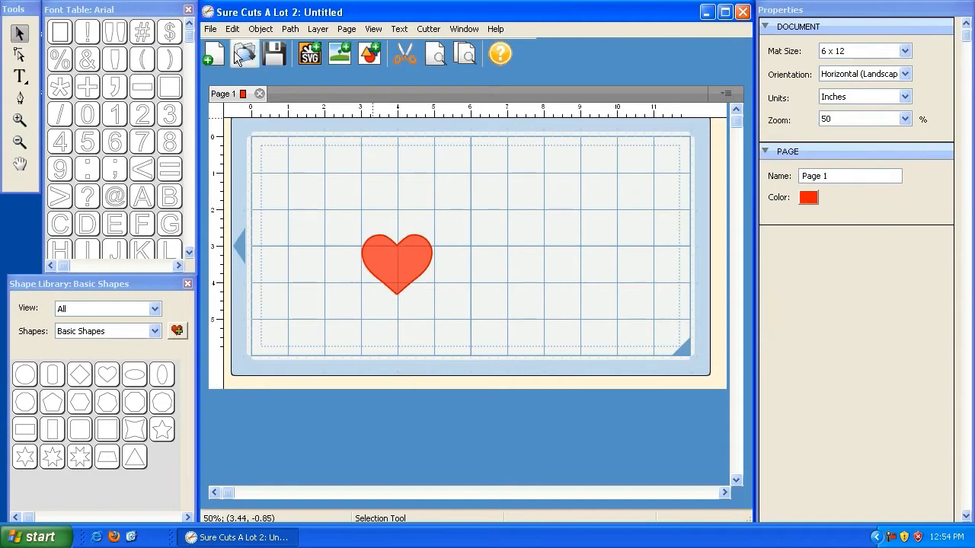
# Set both the Nudge and Arrow Key Increment preferences to 2 and apply them.
pyautogui.click(231, 30)
pyautogui.click(245, 185)
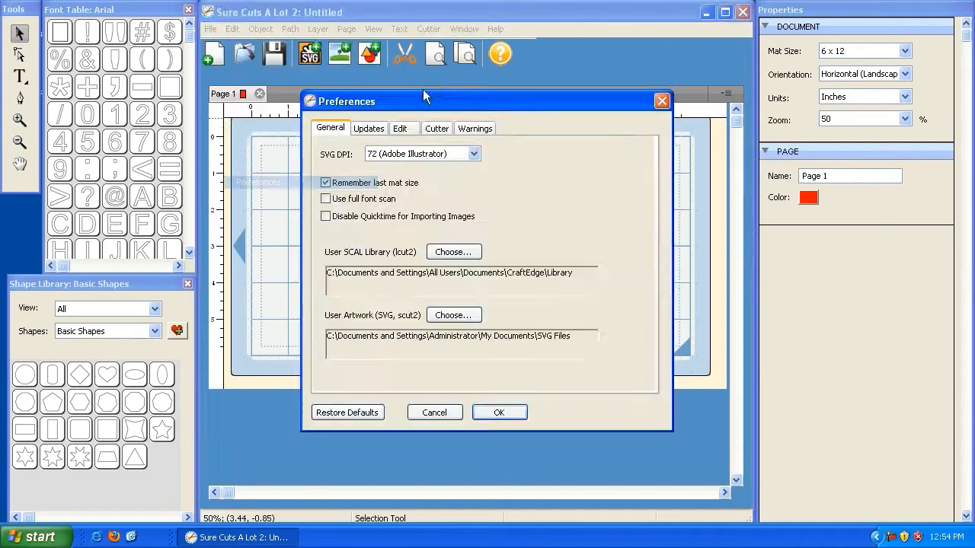
pyautogui.click(402, 129)
pyautogui.moveTo(437, 172); pyautogui.dragTo(385, 176)
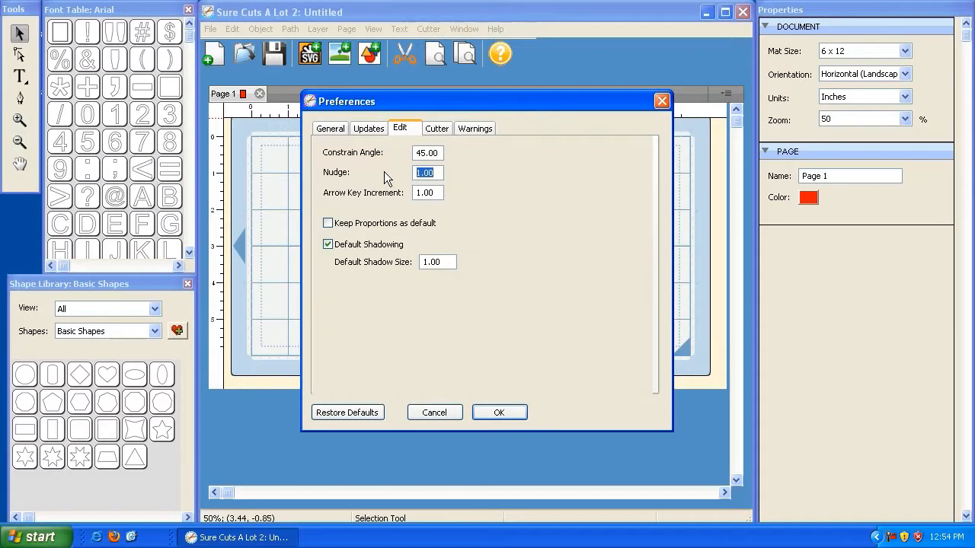
pyautogui.write('2')
pyautogui.moveTo(440, 193); pyautogui.dragTo(416, 193)
pyautogui.write('2')
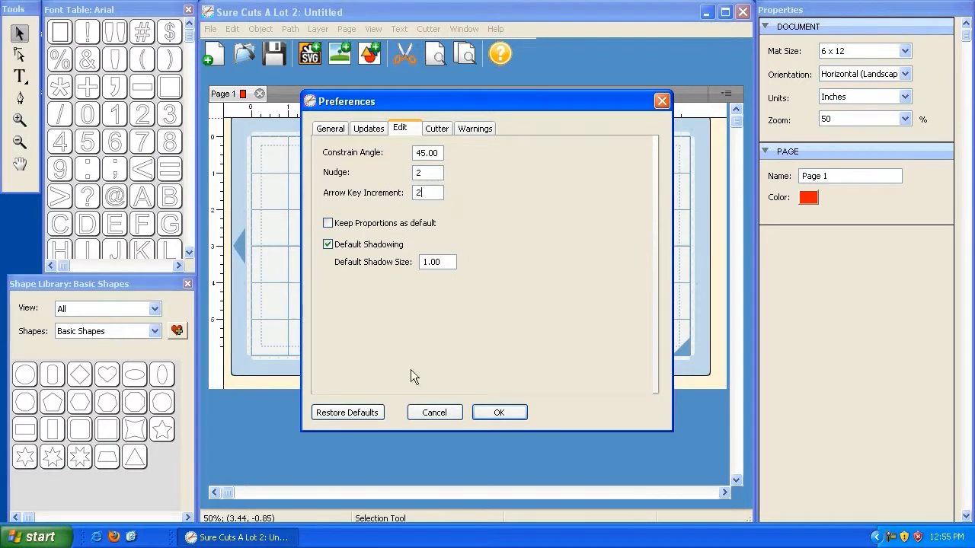
pyautogui.click(498, 412)
# Nudge the heart right in three 2-inch steps and deselect it.
pyautogui.click(397, 258)
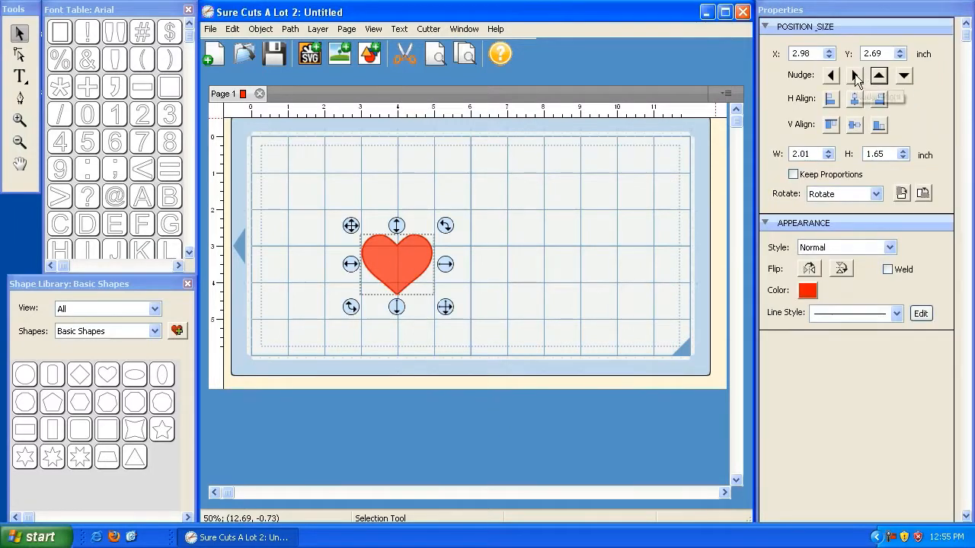
pyautogui.click(855, 75)
pyautogui.click(855, 75)
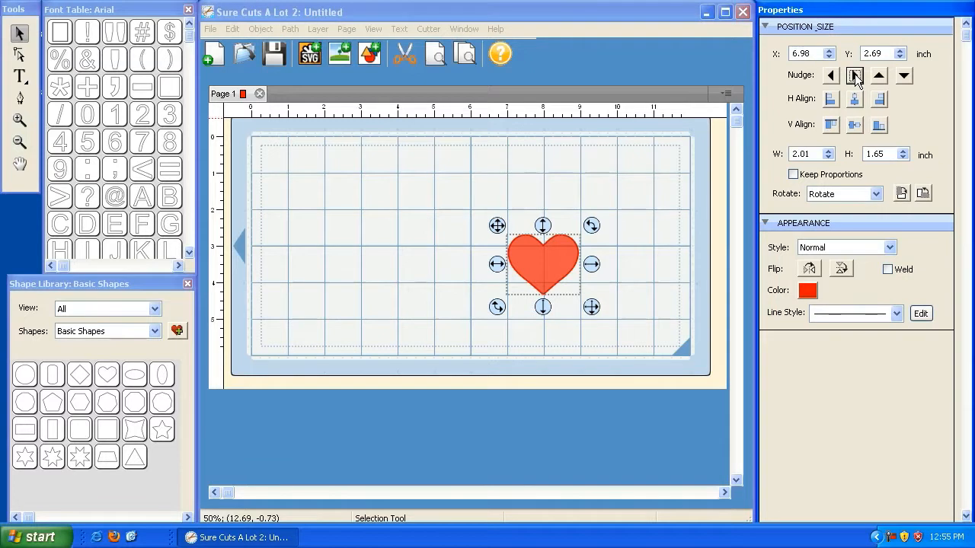
pyautogui.click(856, 76)
pyautogui.click(503, 191)
# Shift the heart left, up, down and right across the mat in repeated 2-inch increments.
pyautogui.click(623, 255)
pyautogui.press('Left')
pyautogui.press('Left')
pyautogui.press('Left')
pyautogui.press('Up')
pyautogui.press('Up')
pyautogui.press('Down')
pyautogui.press('Down')
pyautogui.press('Right')
pyautogui.press('Right')
pyautogui.press('Up')
pyautogui.press('Left')
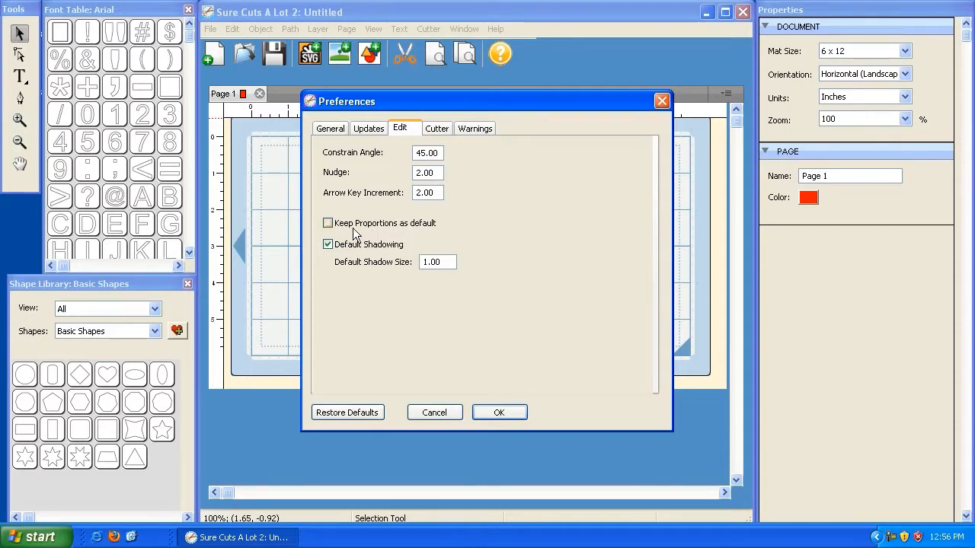
# Enable Keep Proportions as default and add a heart enlarged to about 5.37 by 4.40 inches.
pyautogui.click(328, 223)
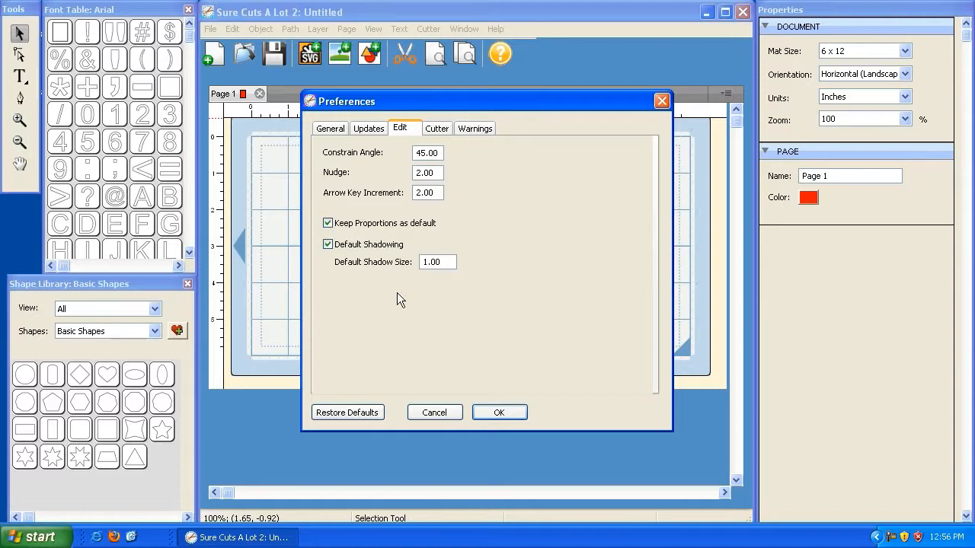
pyautogui.click(499, 413)
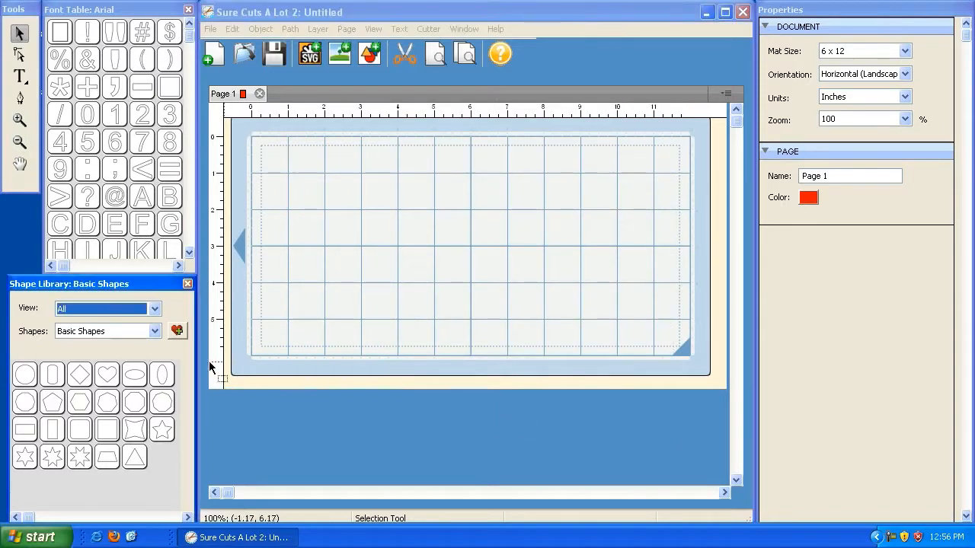
pyautogui.click(106, 374)
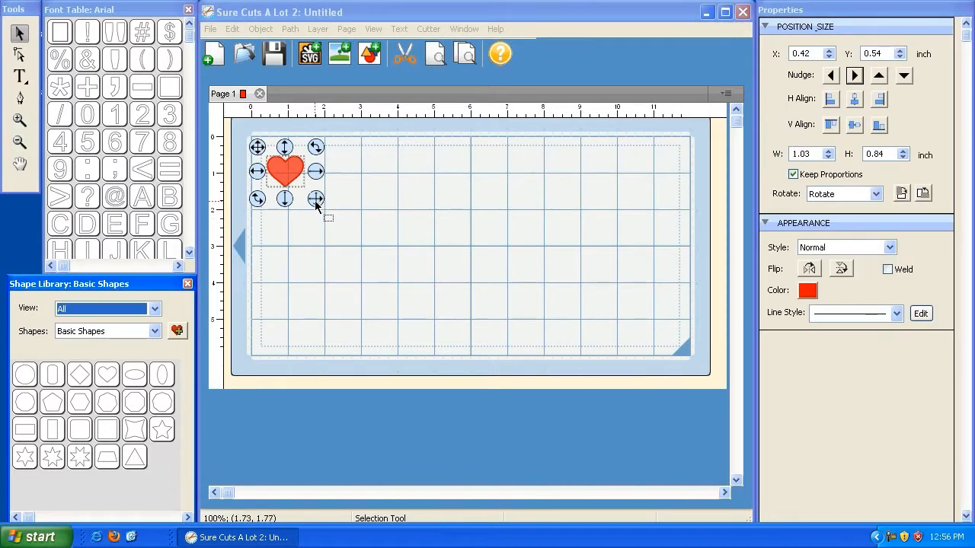
pyautogui.moveTo(315, 201); pyautogui.dragTo(415, 316)
pyautogui.moveTo(409, 281); pyautogui.dragTo(384, 258)
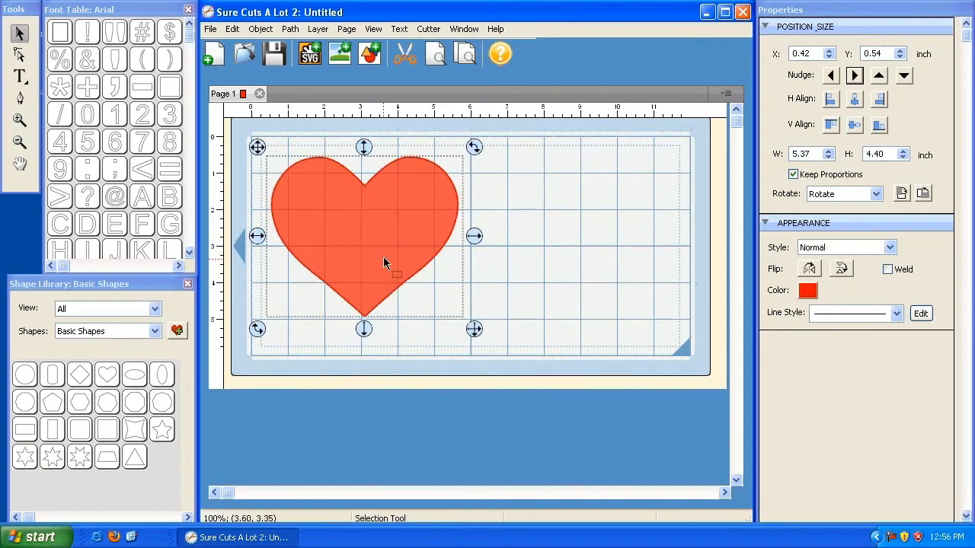
pyautogui.click(499, 177)
# Turn off Keep Proportions as default in the editing preferences.
pyautogui.click(230, 30)
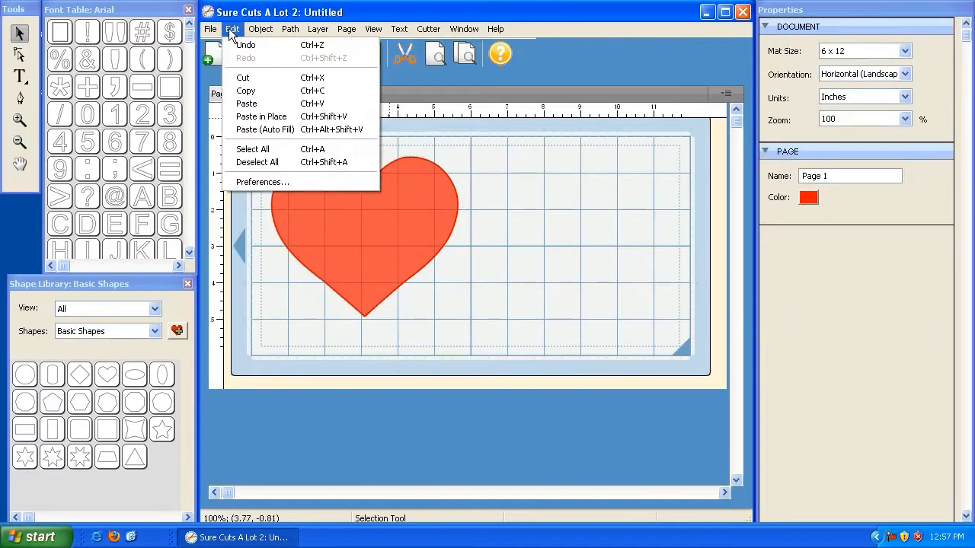
pyautogui.click(279, 181)
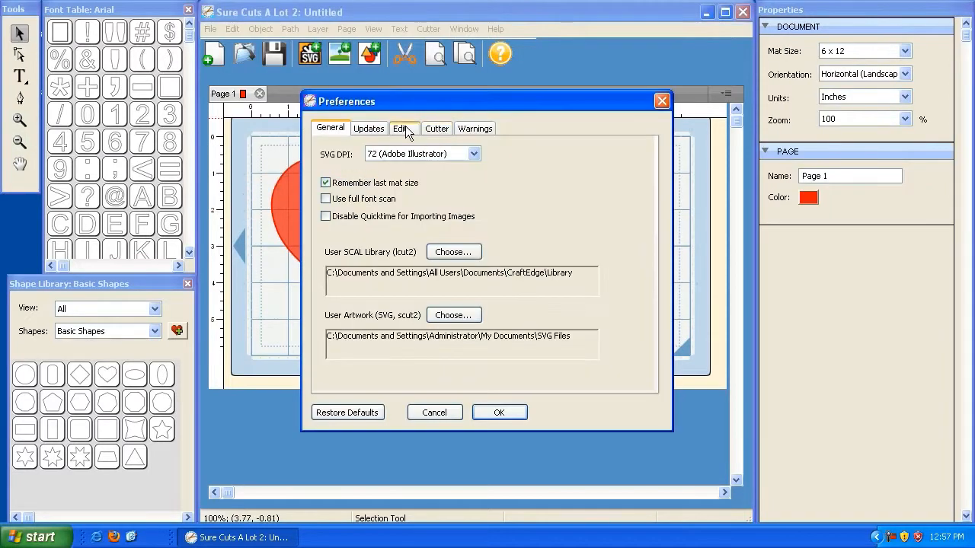
pyautogui.click(408, 130)
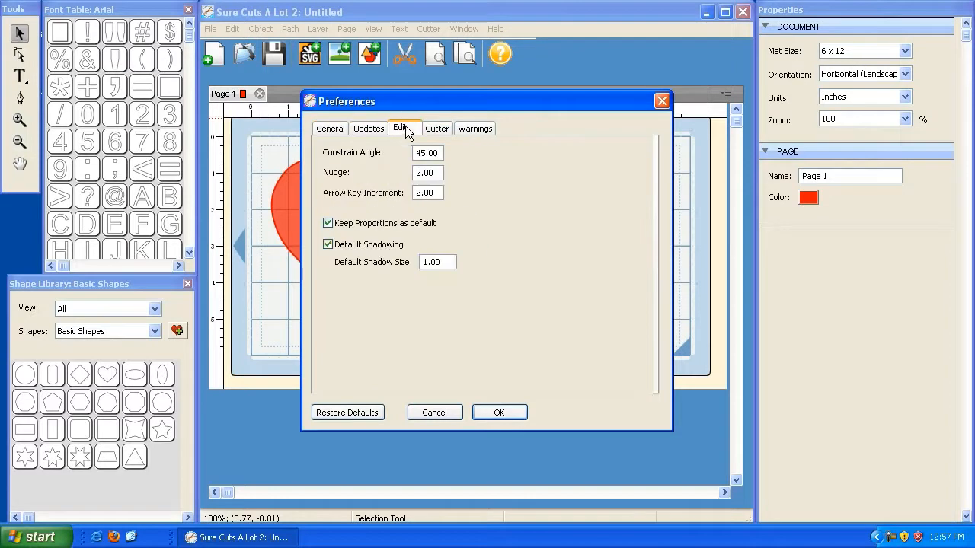
pyautogui.click(328, 224)
pyautogui.click(499, 412)
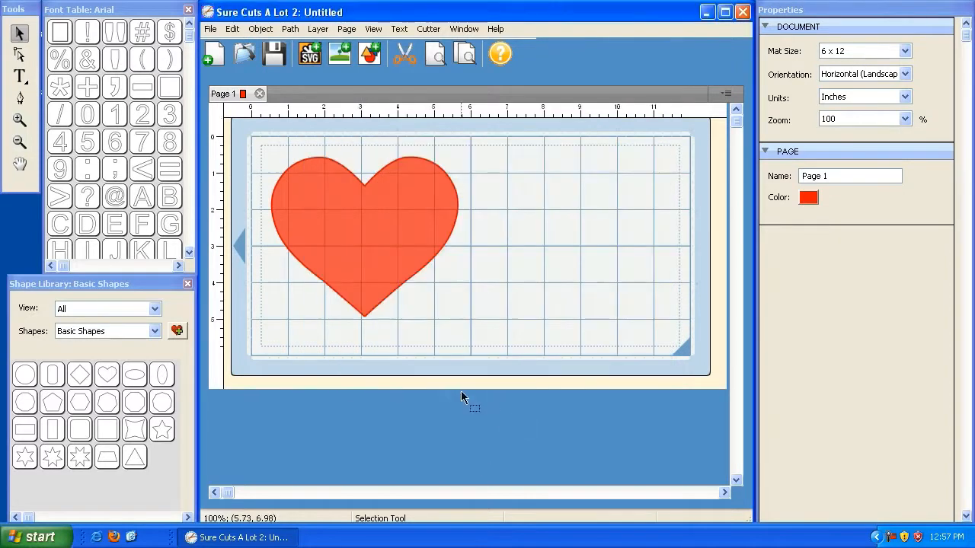
# Add a second heart at about X 6.81, Y 0.63 and stretch it freely to about 1.88 by 1.78 inches.
pyautogui.click(111, 376)
pyautogui.moveTo(259, 145); pyautogui.dragTo(492, 149)
pyautogui.moveTo(552, 202); pyautogui.dragTo(583, 241)
pyautogui.click(575, 238)
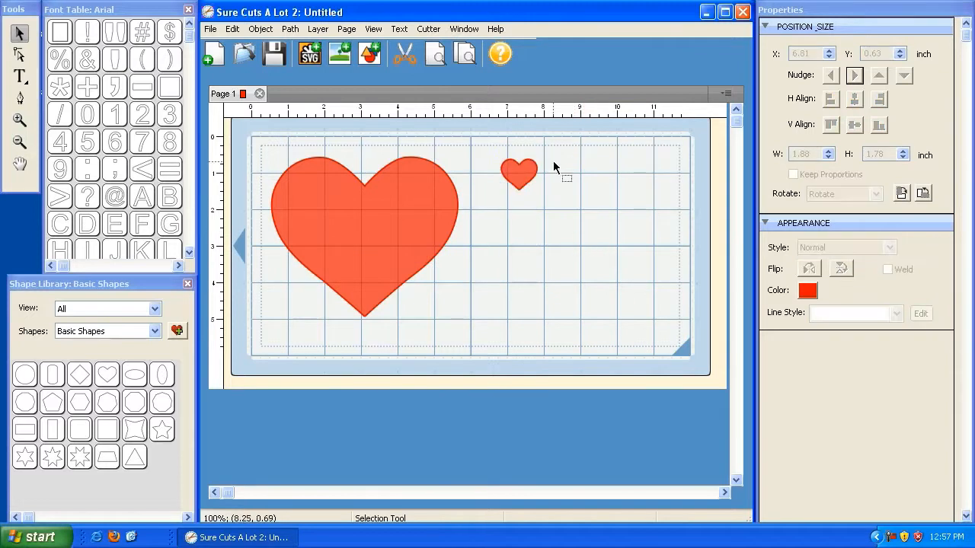
# Turn on Keep Proportions for the second heart and enlarge it to about 2.68 by 2.20 inches.
pyautogui.click(519, 172)
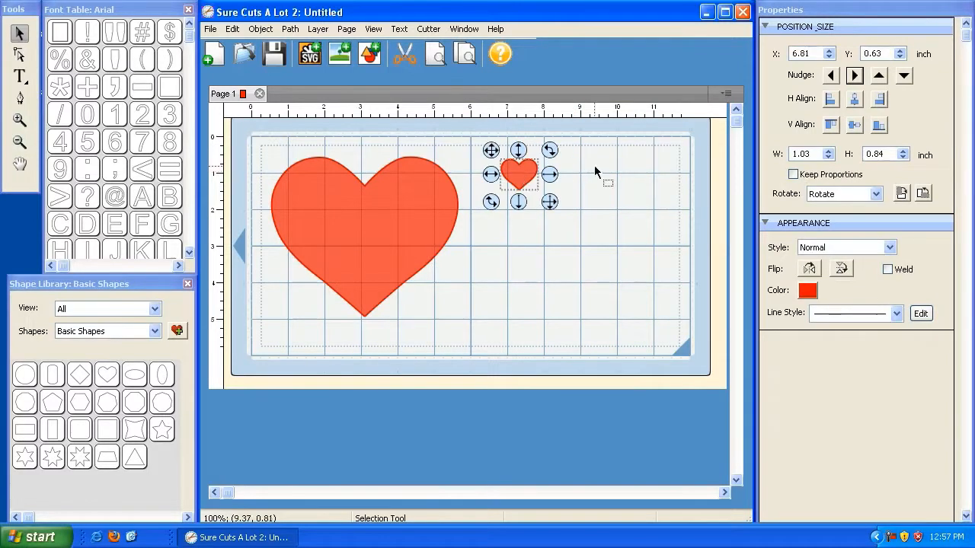
pyautogui.click(795, 174)
pyautogui.moveTo(550, 202); pyautogui.dragTo(610, 263)
pyautogui.click(631, 272)
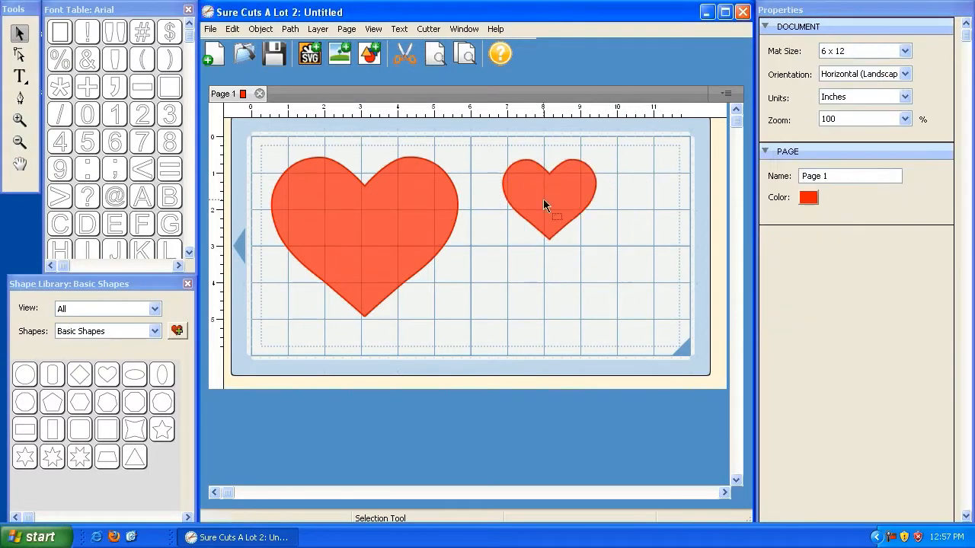
# Check the Keep Proportions as default setting in the editing preferences and close them without saving.
pyautogui.click(232, 29)
pyautogui.click(277, 178)
pyautogui.click(398, 128)
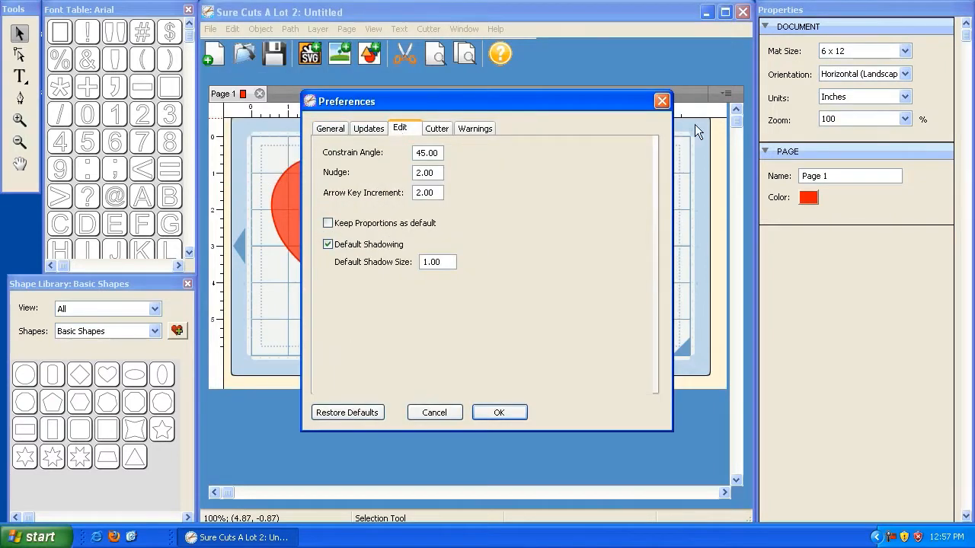
pyautogui.click(431, 414)
# Move the second heart to about X 6.27, Y 0.23 and deselect it.
pyautogui.click(587, 191)
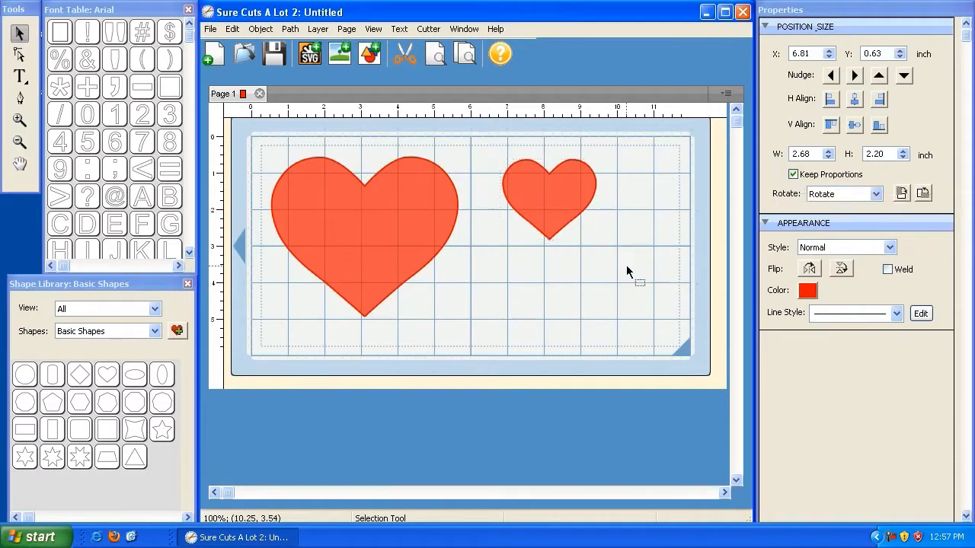
pyautogui.moveTo(491, 149); pyautogui.dragTo(471, 134)
pyautogui.click(609, 228)
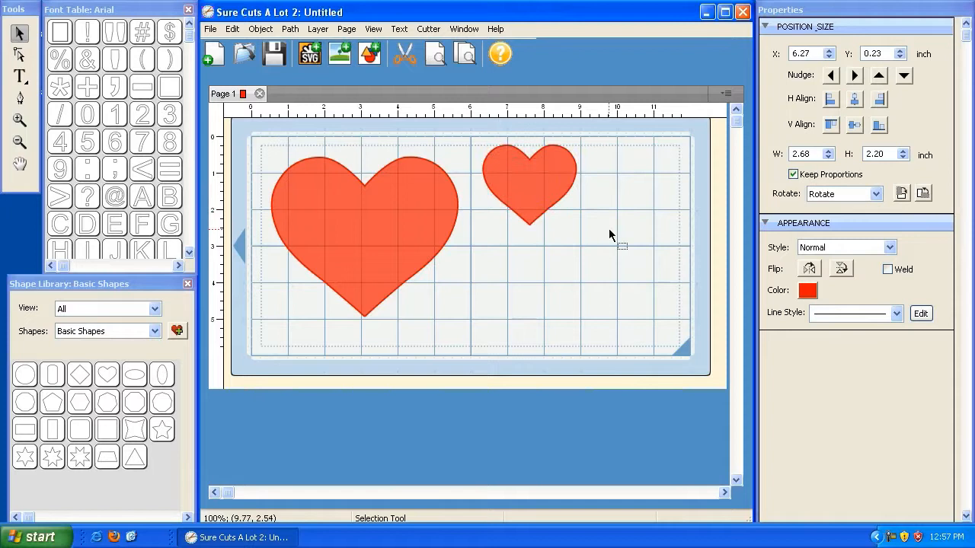
# Add a third heart at its default size and place it at about X 10.27, Y 1.25.
pyautogui.click(111, 374)
pyautogui.moveTo(282, 157); pyautogui.dragTo(572, 254)
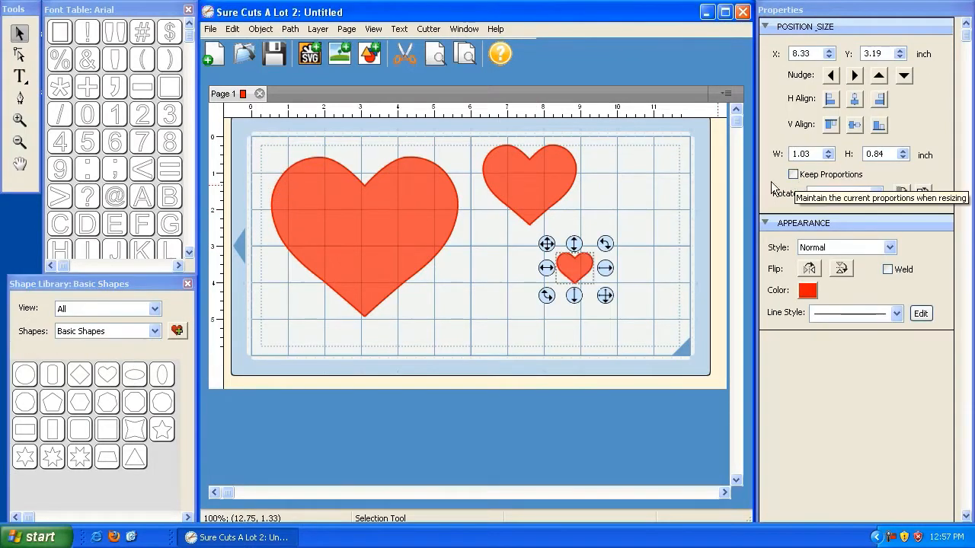
pyautogui.moveTo(547, 244); pyautogui.dragTo(619, 172)
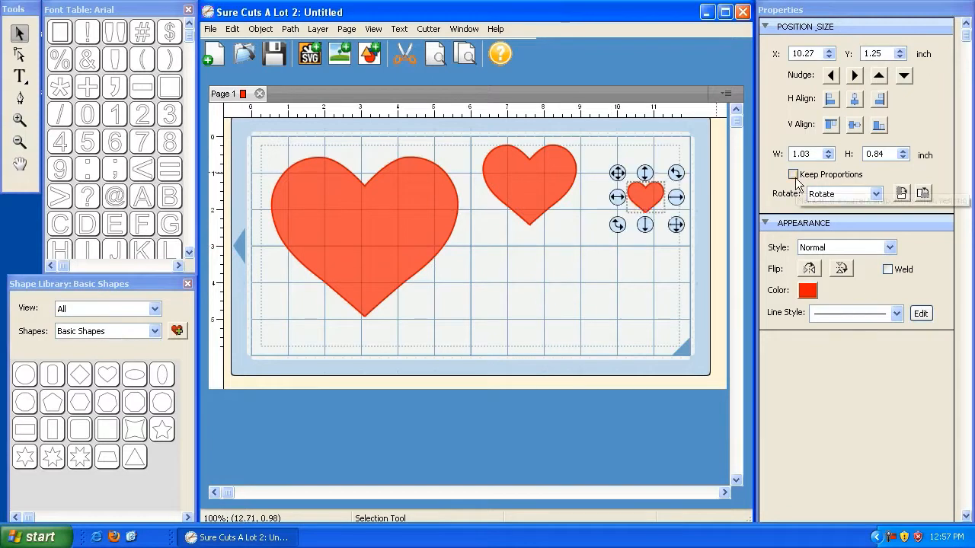
pyautogui.click(632, 312)
# Turn Keep Proportions as default back on in the editing preferences.
pyautogui.click(232, 28)
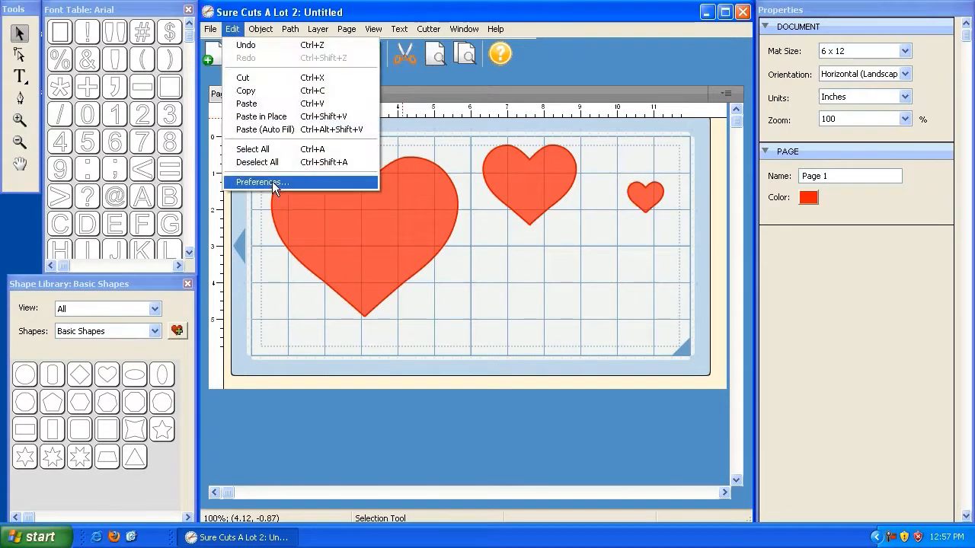
pyautogui.click(274, 180)
pyautogui.click(402, 128)
pyautogui.click(328, 223)
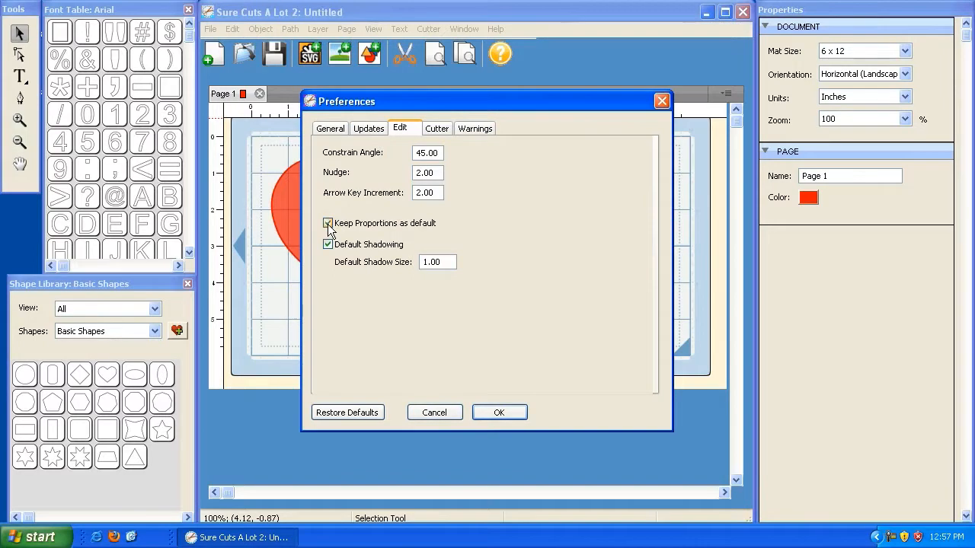
pyautogui.click(496, 413)
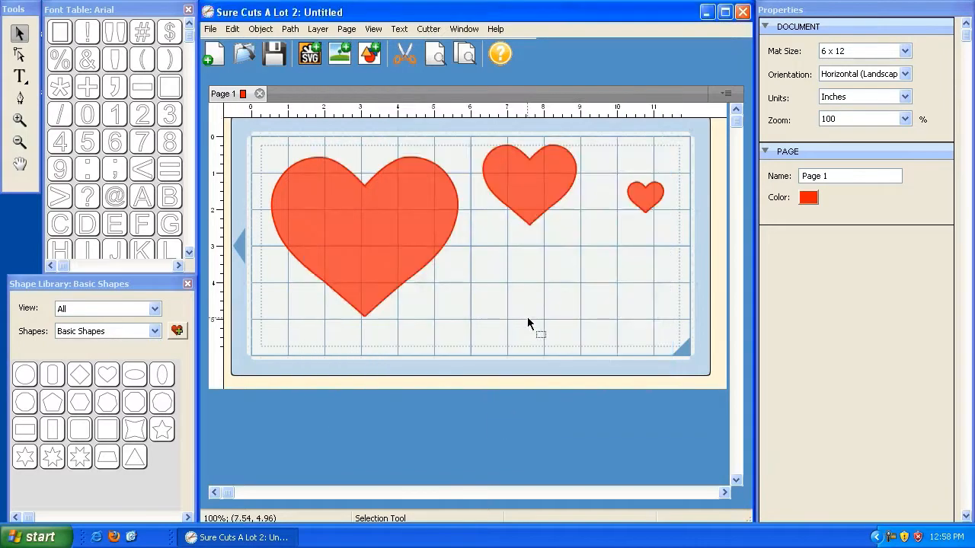
# Add a fourth heart enlarged to about 2.59 by 2.12 inches, placed at about X 8.54, Y 2.88.
pyautogui.click(107, 376)
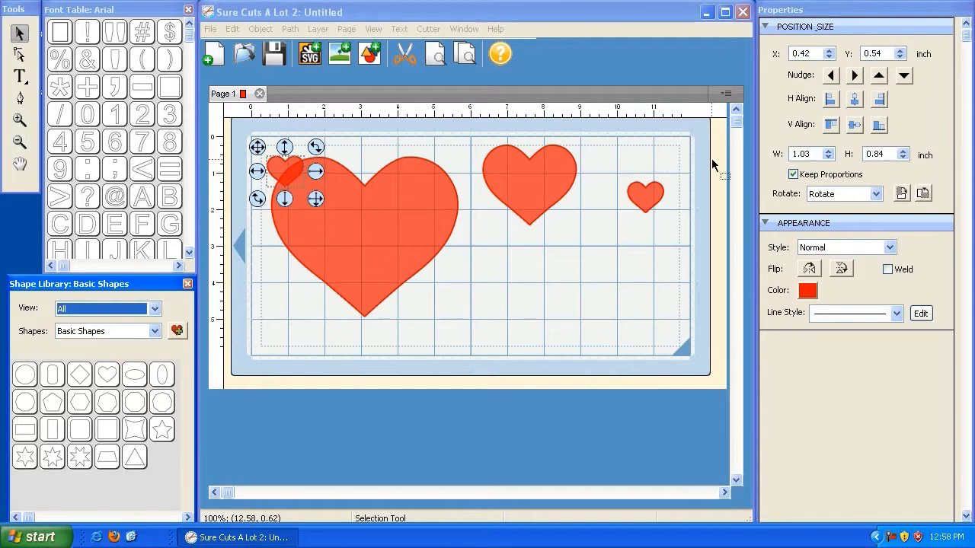
pyautogui.moveTo(317, 200); pyautogui.dragTo(370, 274)
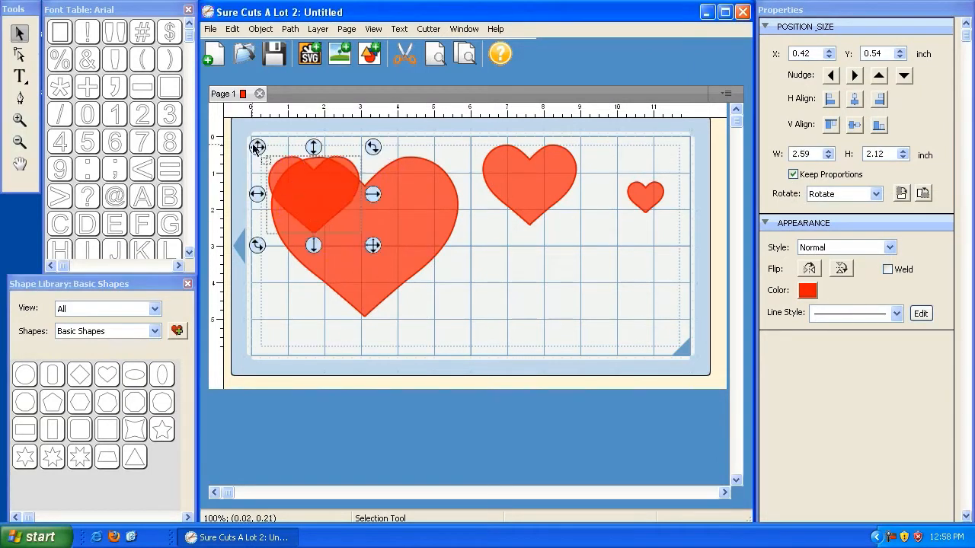
pyautogui.moveTo(258, 147); pyautogui.dragTo(557, 233)
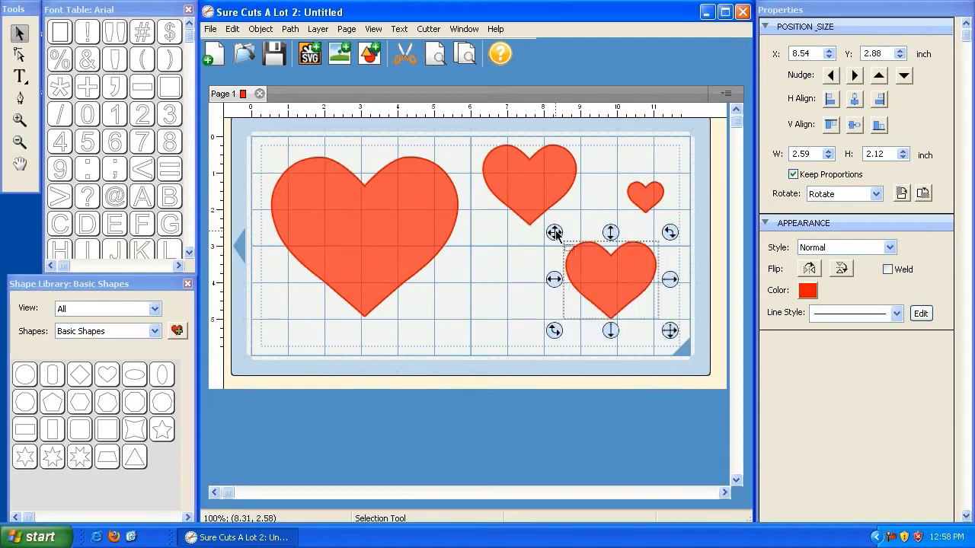
pyautogui.click(503, 238)
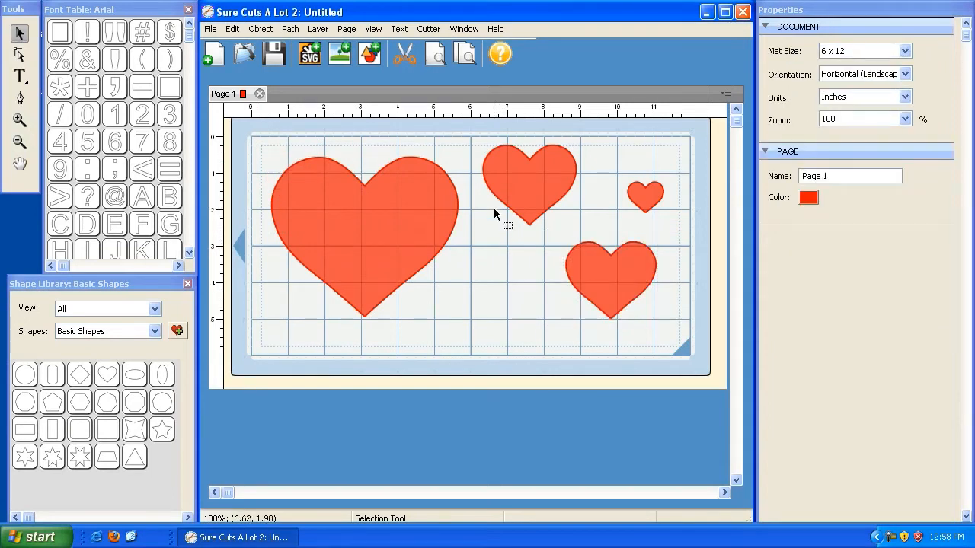
# Disable the Keep Proportions as default preference again and apply the change.
pyautogui.click(232, 28)
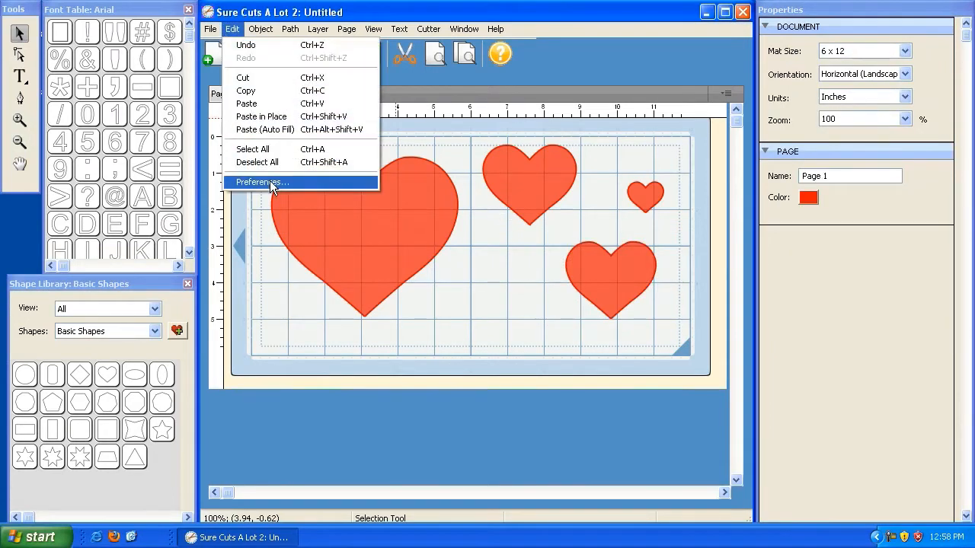
pyautogui.click(270, 180)
pyautogui.click(401, 128)
pyautogui.click(353, 224)
pyautogui.click(491, 413)
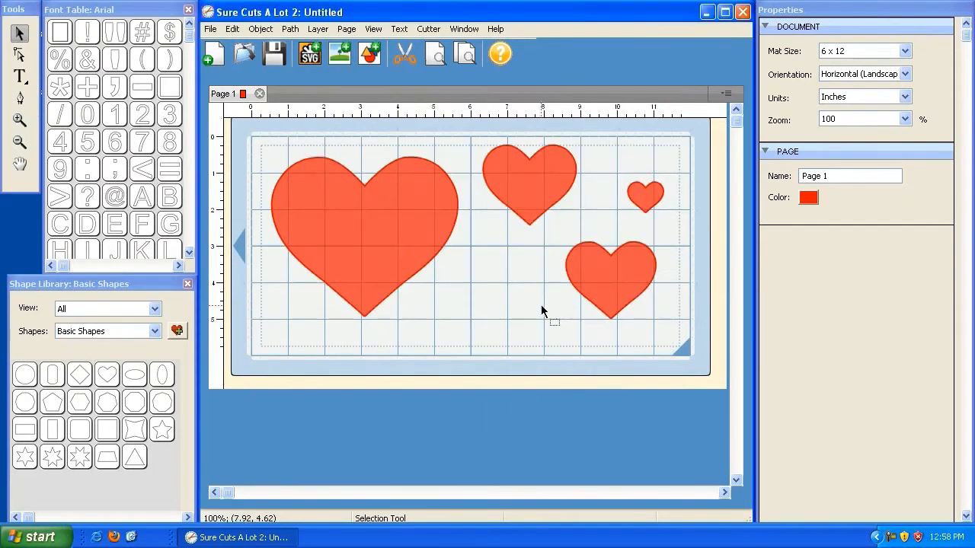
# Add a fifth heart, enlarge it freely and move it into the gap beside the large heart's lower half.
pyautogui.click(107, 374)
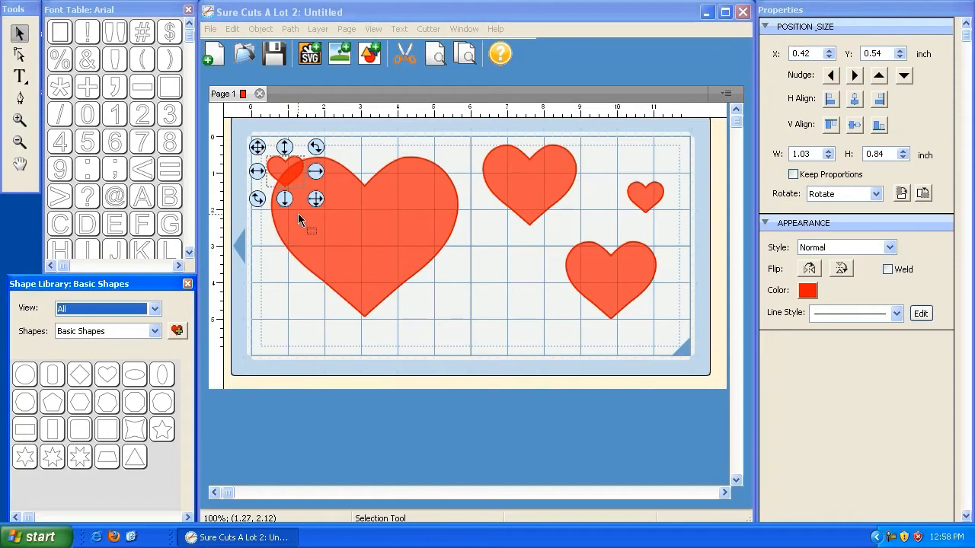
pyautogui.moveTo(318, 201); pyautogui.dragTo(380, 266)
pyautogui.moveTo(257, 148); pyautogui.dragTo(441, 258)
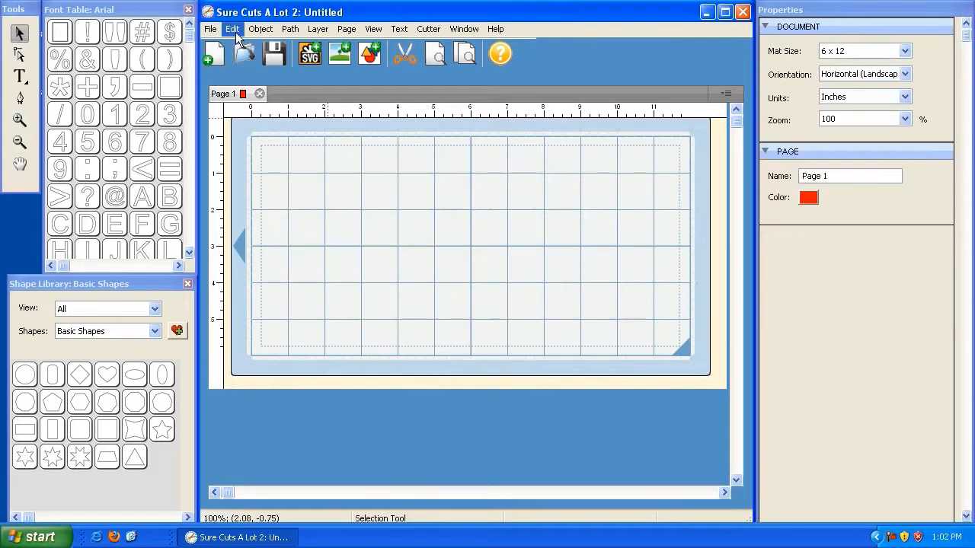
# Open the cutter preferences and look through the available cut speeds, leaving Cut Speed at Low.
pyautogui.click(233, 28)
pyautogui.click(268, 178)
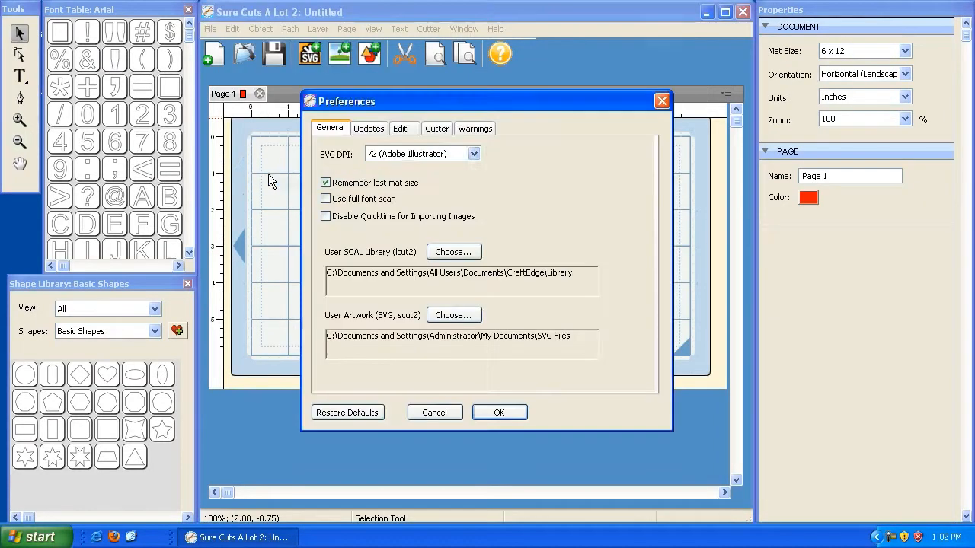
pyautogui.click(397, 128)
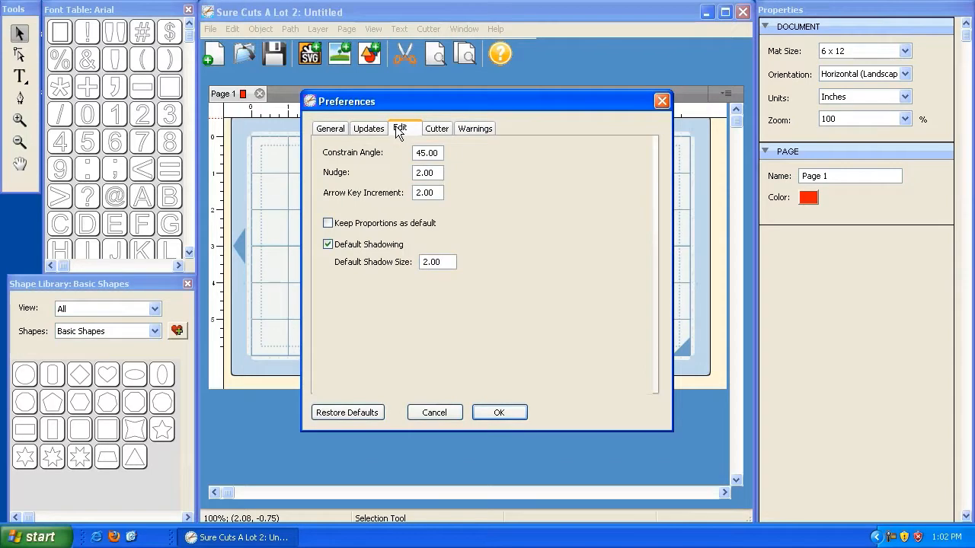
pyautogui.click(435, 128)
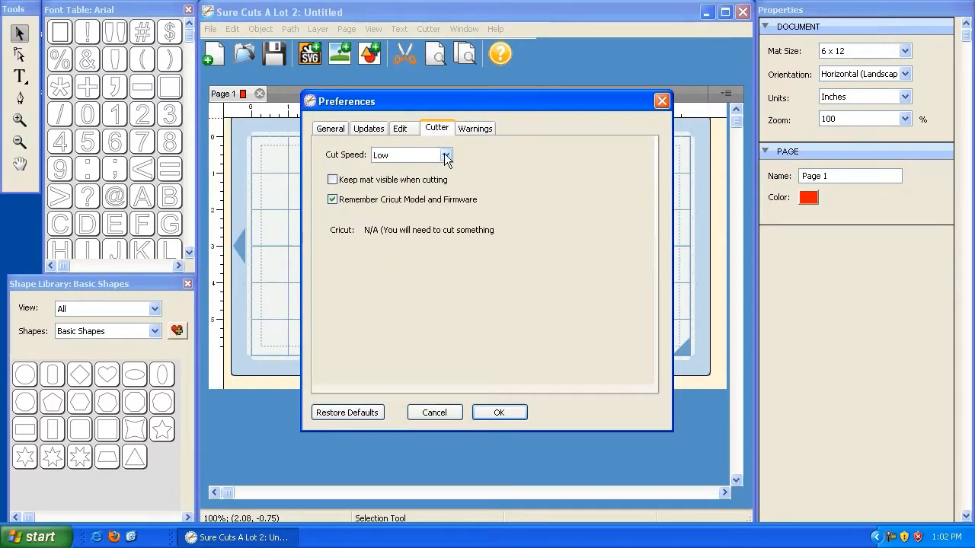
pyautogui.click(446, 156)
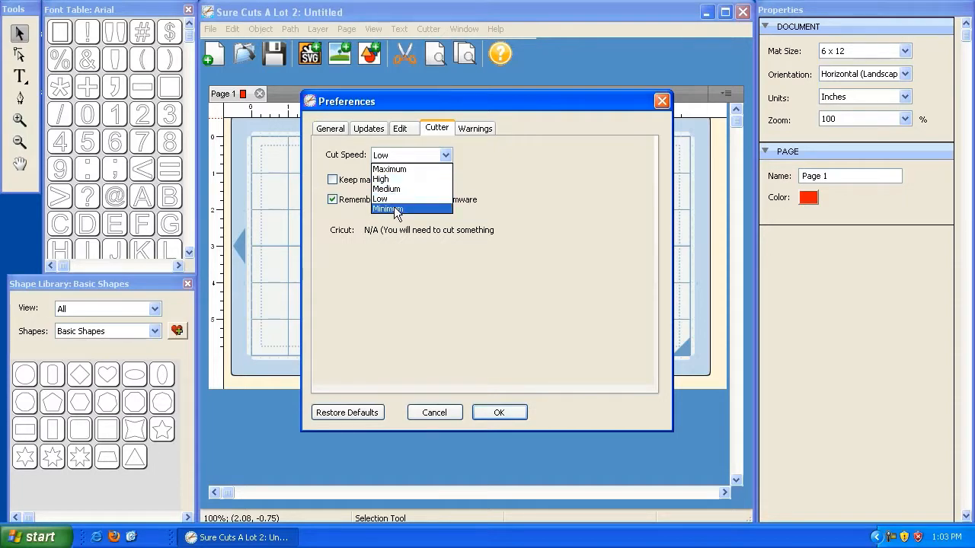
pyautogui.click(519, 182)
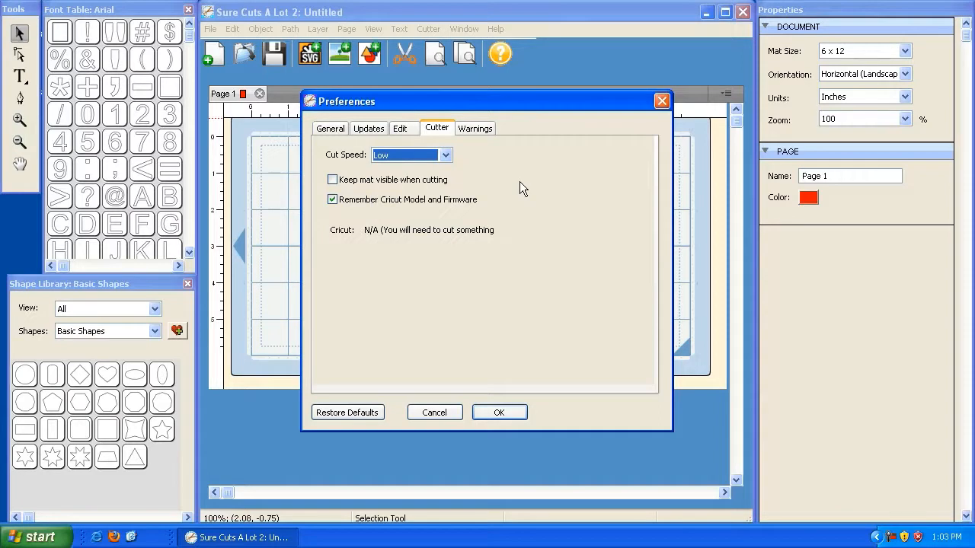
# Enable Keep mat visible when cutting in the cutter preferences and bring up the warning preferences.
pyautogui.click(381, 186)
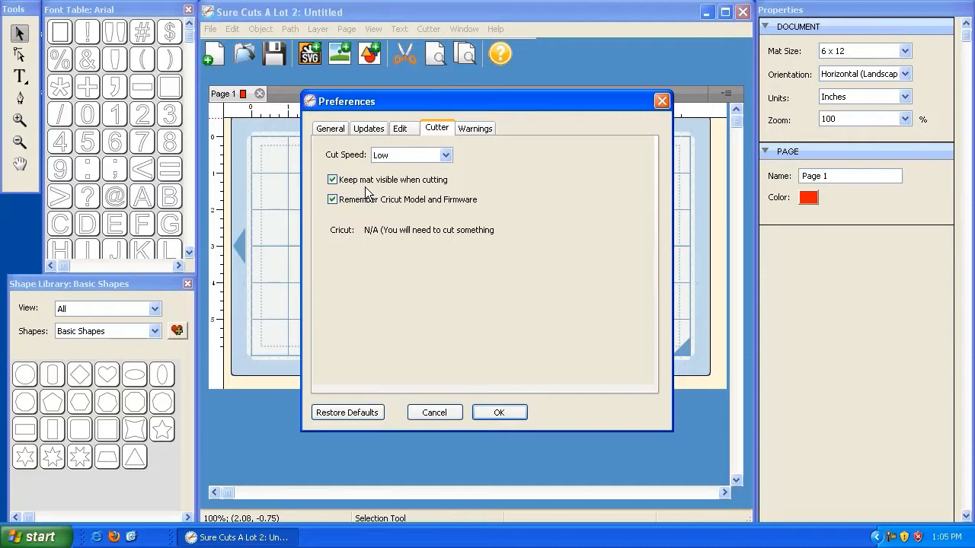
pyautogui.click(473, 130)
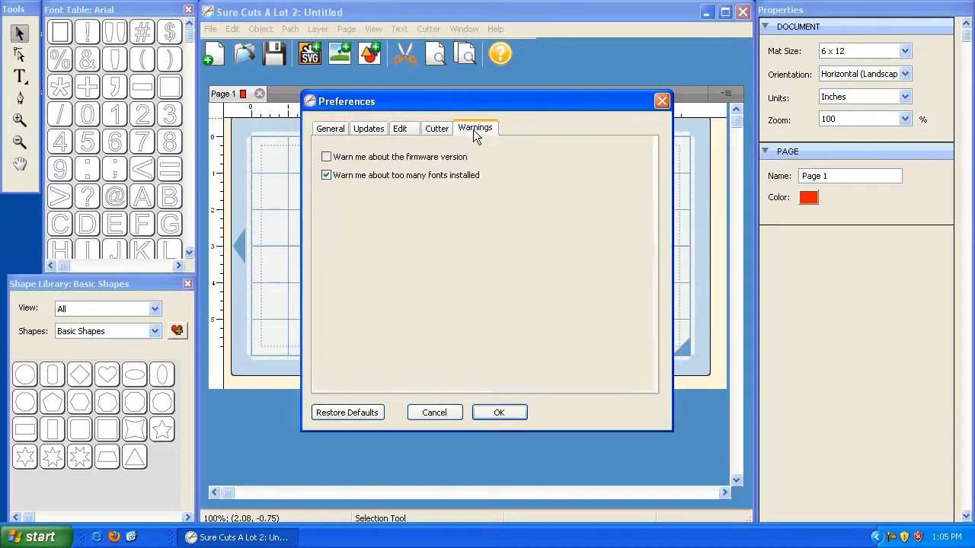